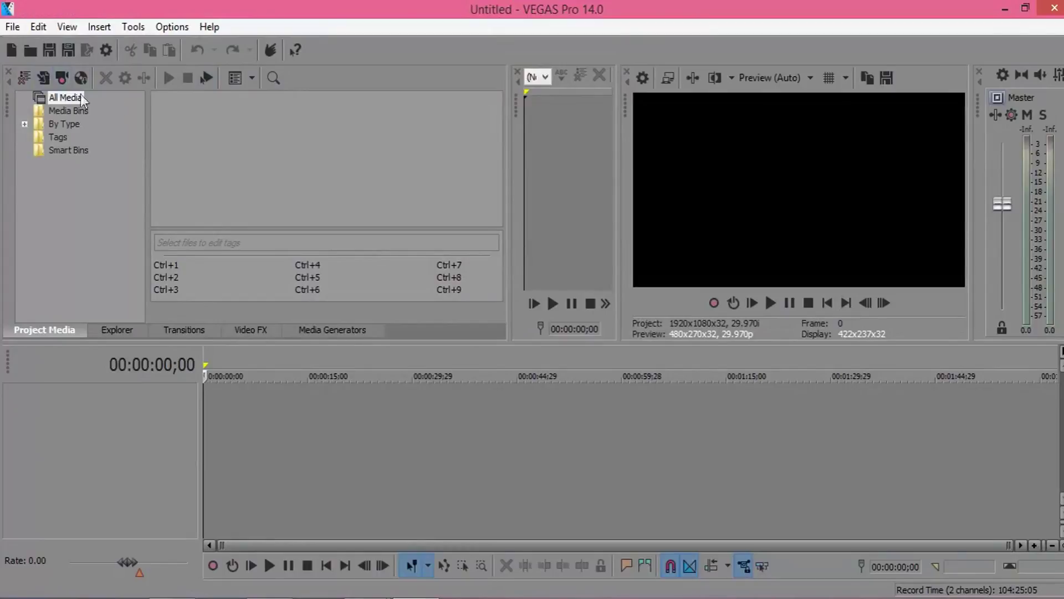
# Step: Import the latest bollwood and hollwood hindi movies MP4 from G:'s FILMORA VIDEOS folder, plus PicsArt_02-20-10.33.02.jpg and PicsArt_02-22-06.27.01.png
pyautogui.click(44, 78)
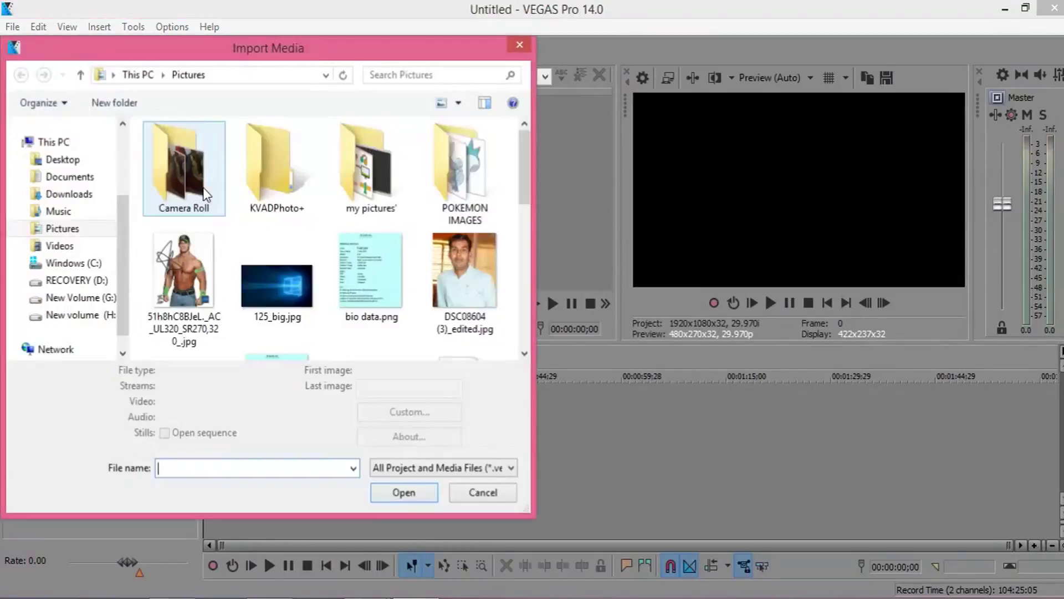
pyautogui.click(72, 297)
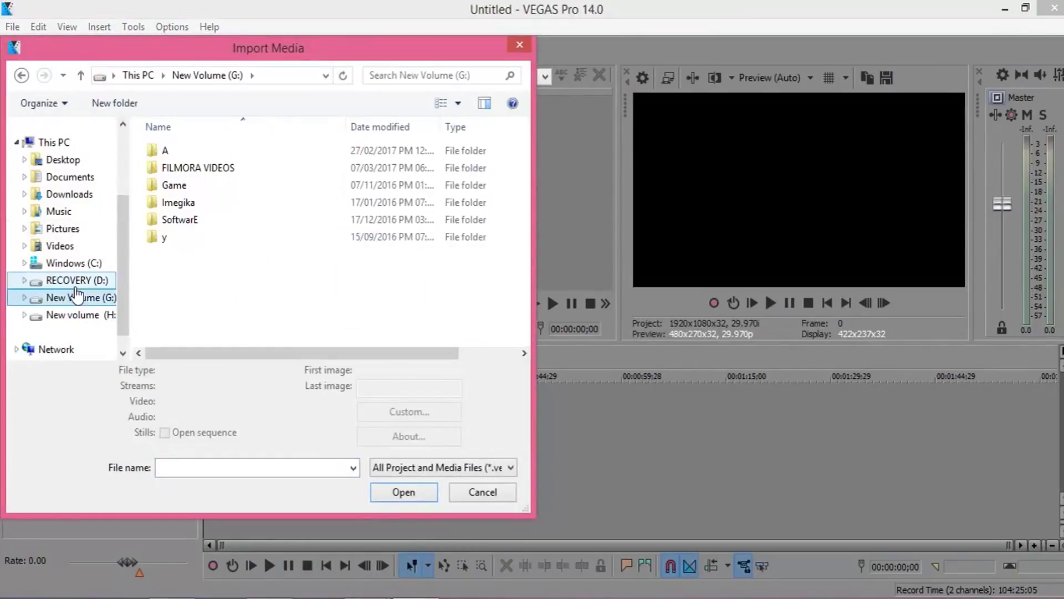
pyautogui.doubleClick(204, 169)
pyautogui.click(366, 276)
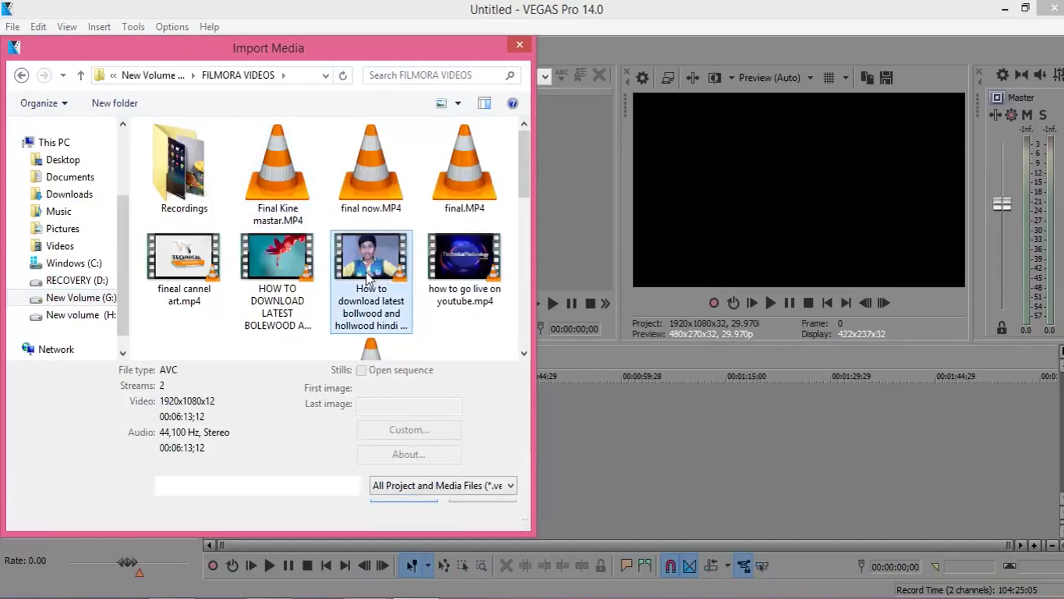
pyautogui.click(403, 511)
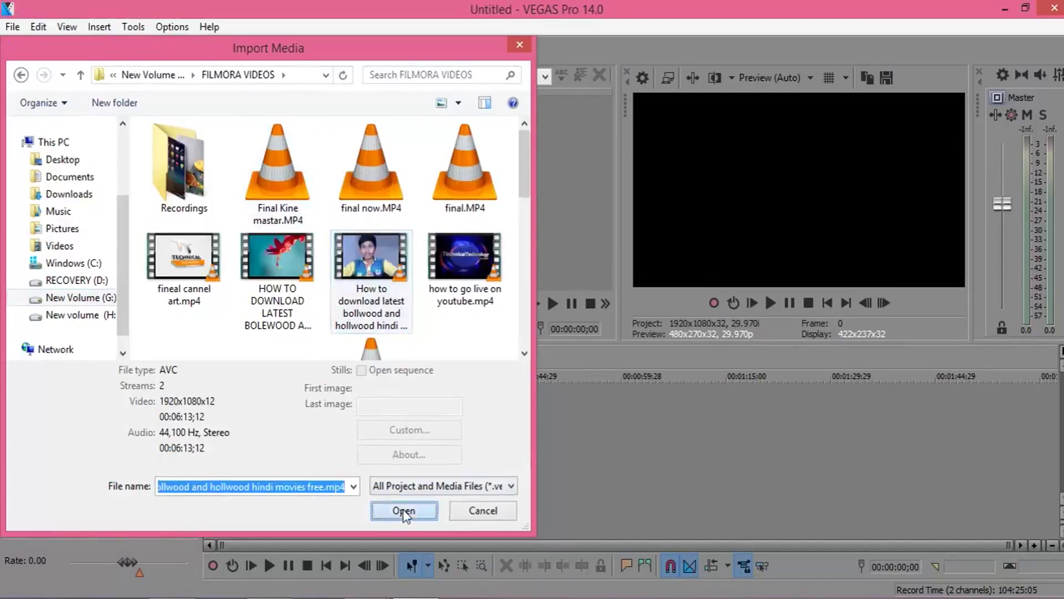
pyautogui.click(43, 78)
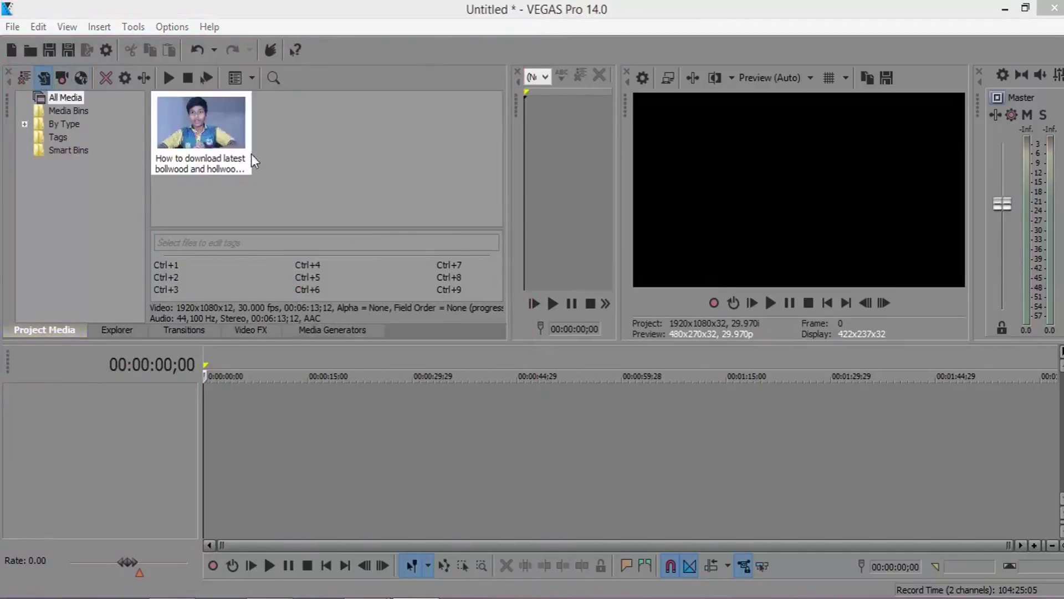
pyautogui.doubleClick(256, 156)
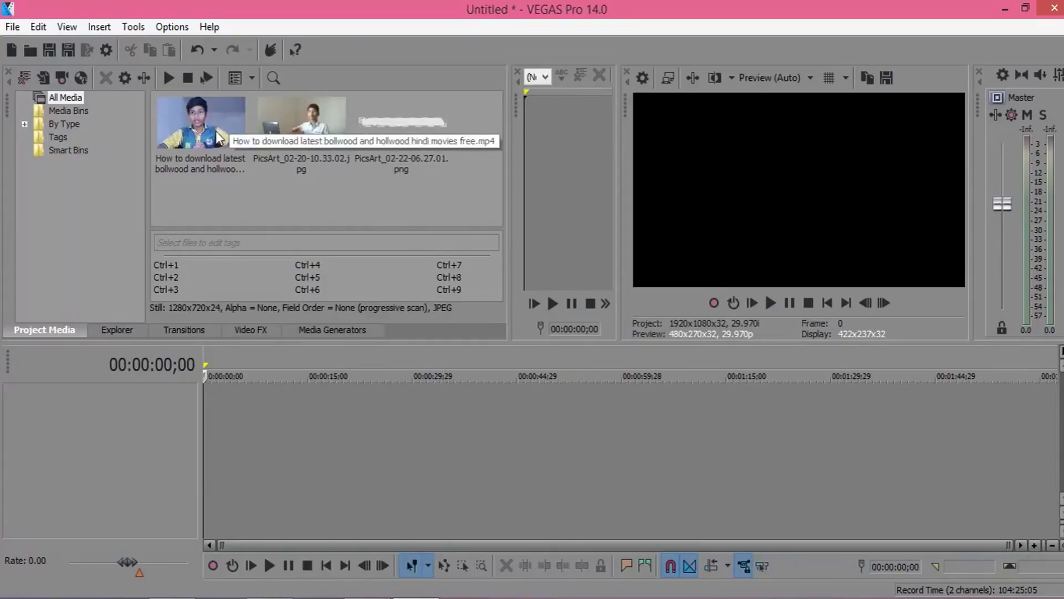
# Step: Place the imported MP4 at the timeline start with project video settings matched to it, and insert a video track above it
pyautogui.moveTo(218, 137); pyautogui.dragTo(208, 430)
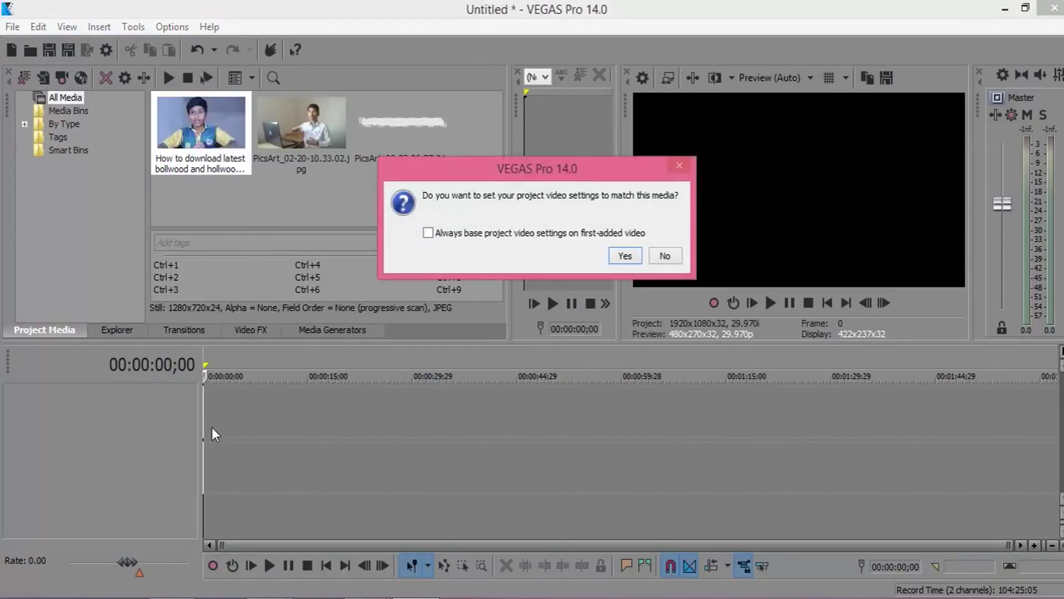
pyautogui.click(552, 240)
pyautogui.click(625, 256)
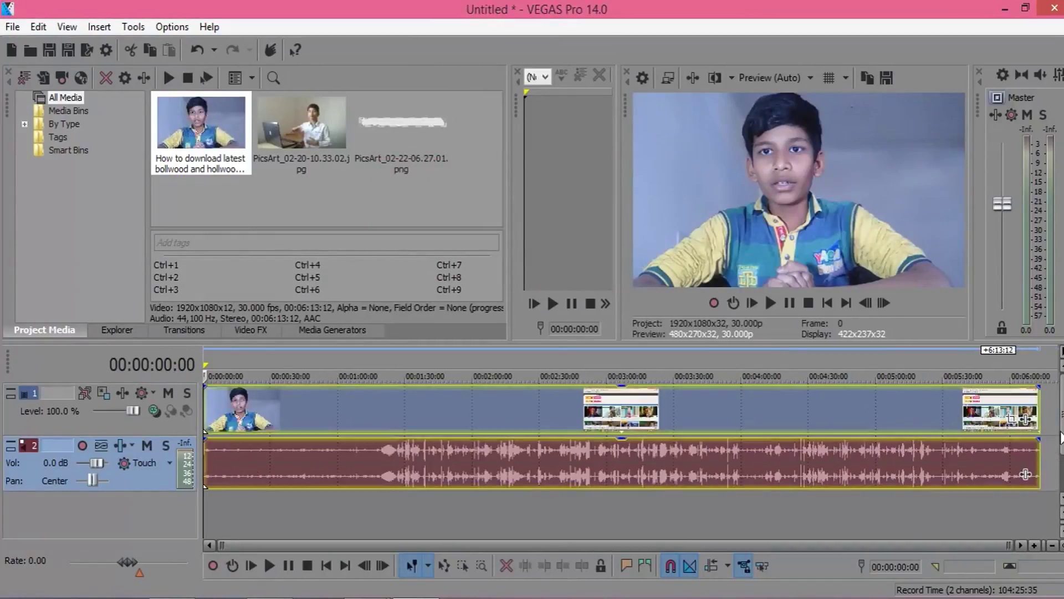
pyautogui.rightClick(1049, 439)
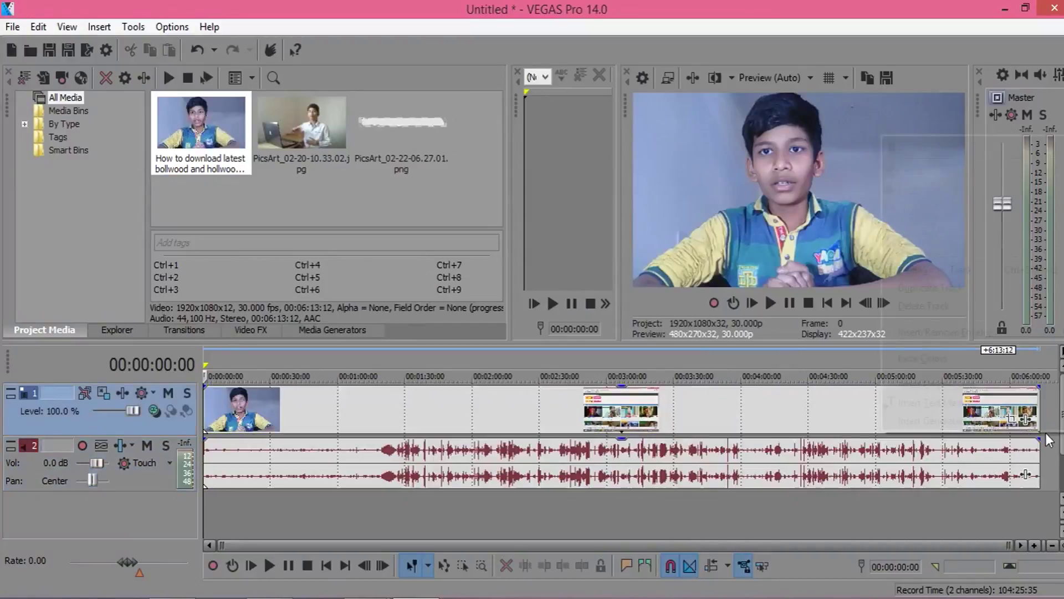
pyautogui.click(971, 276)
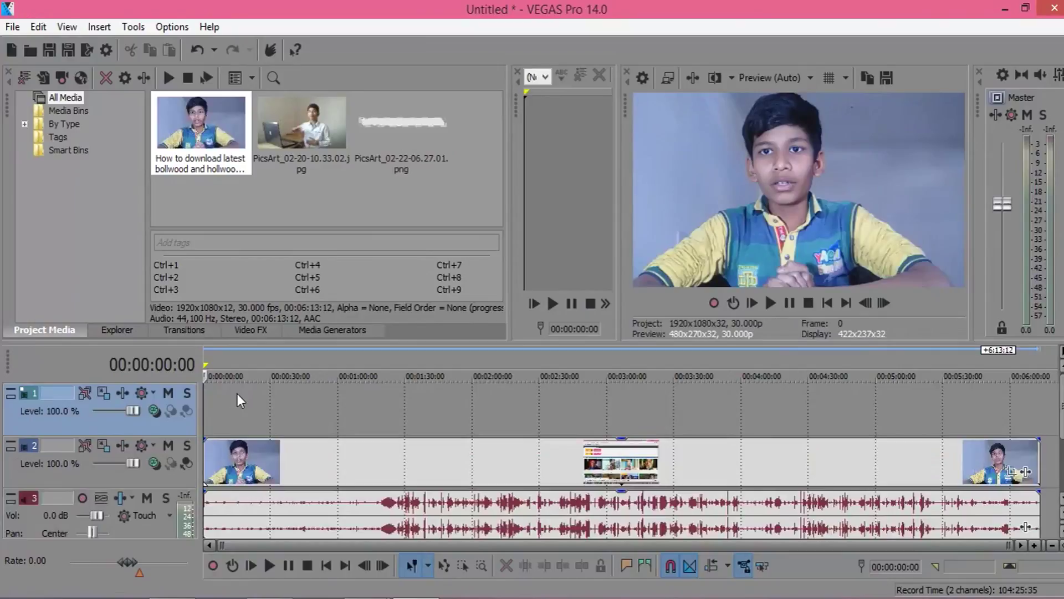
# Step: Play the example video full screen in VLC media player, pause it, leave full screen and minimize the player
pyautogui.press('space')
pyautogui.press('Return')
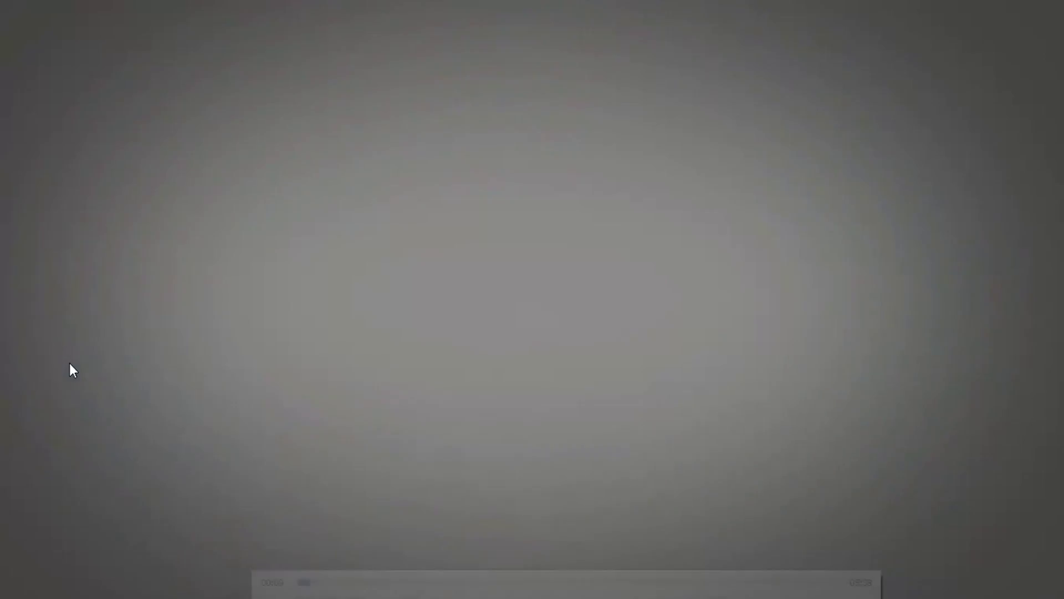
pyautogui.press('space')
pyautogui.press('Escape')
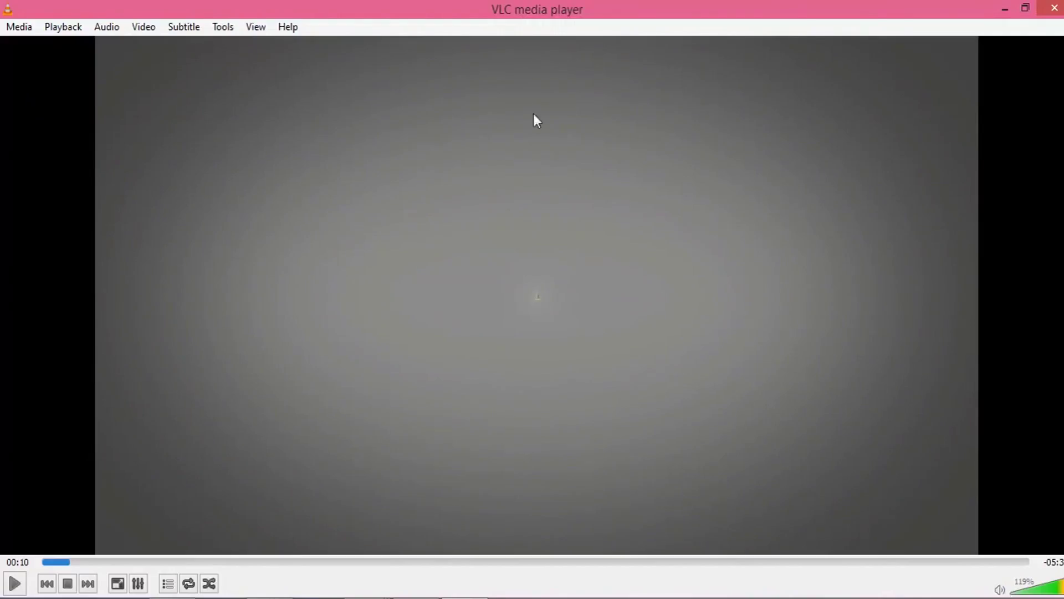
pyautogui.click(1009, 7)
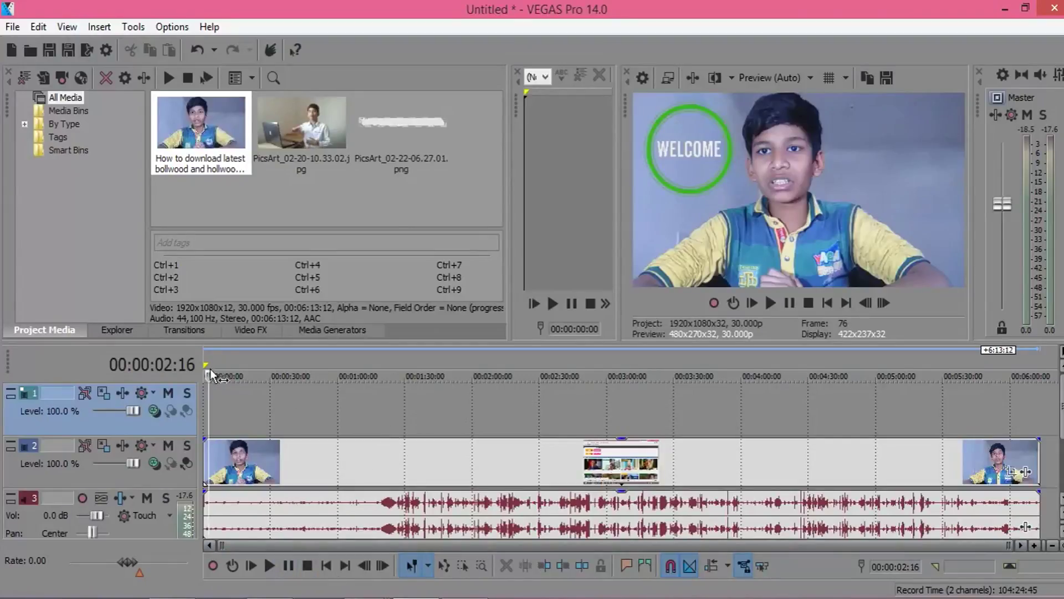
# Step: Play the timeline's opening to 00:00:03:11 and place PicsArt_02-22-06.27.01.png on the empty top track at about 16 seconds
pyautogui.press('space')
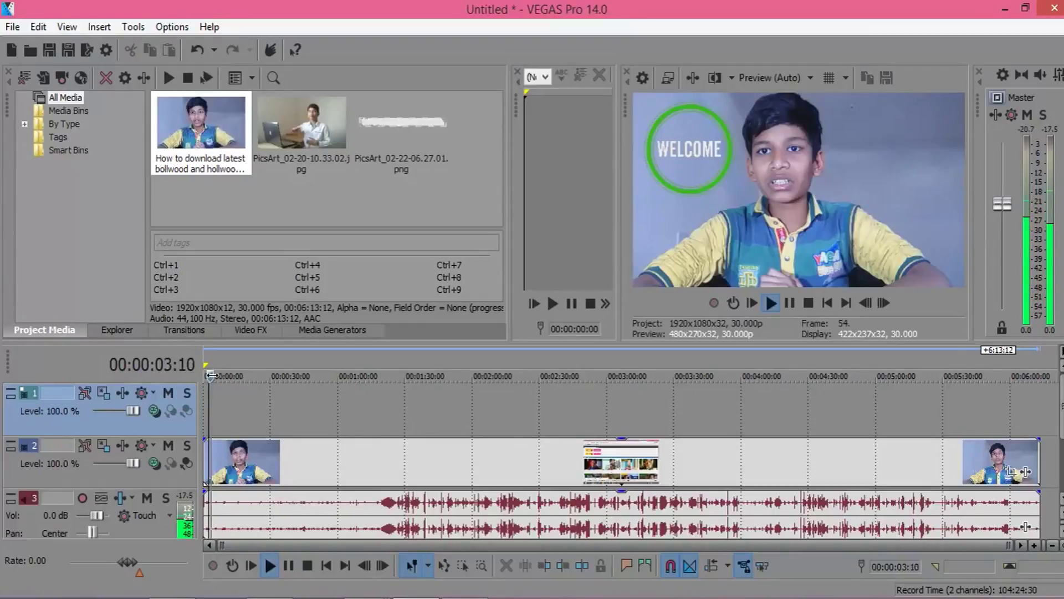
pyautogui.press('space')
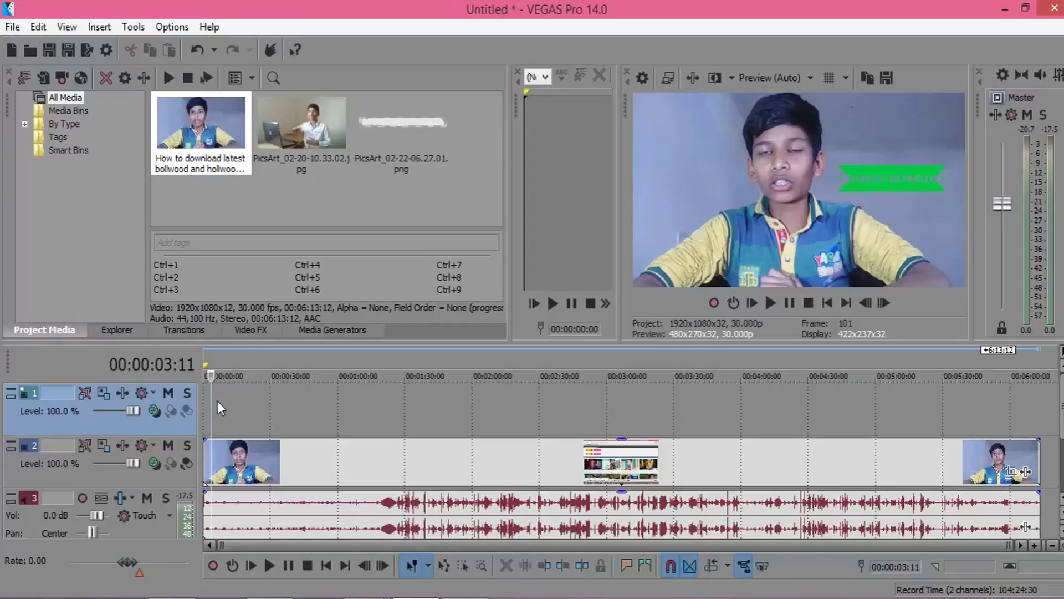
pyautogui.click(405, 145)
pyautogui.moveTo(405, 146); pyautogui.dragTo(327, 362)
pyautogui.moveTo(244, 423); pyautogui.dragTo(245, 422)
# Step: Insert two more video tracks above the track holding the torn-paper PNG
pyautogui.rightClick(429, 403)
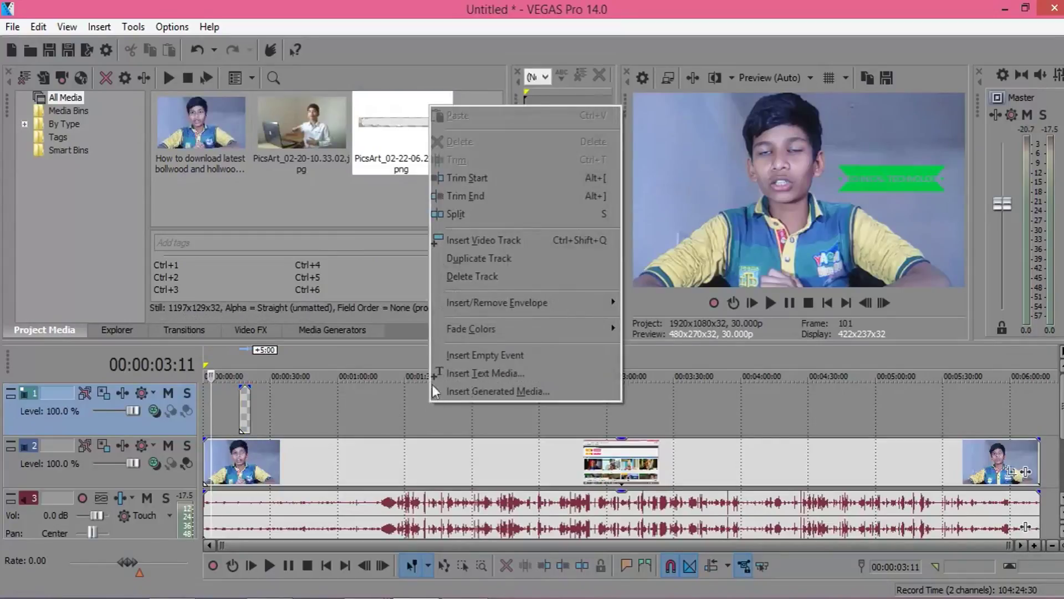
pyautogui.click(454, 240)
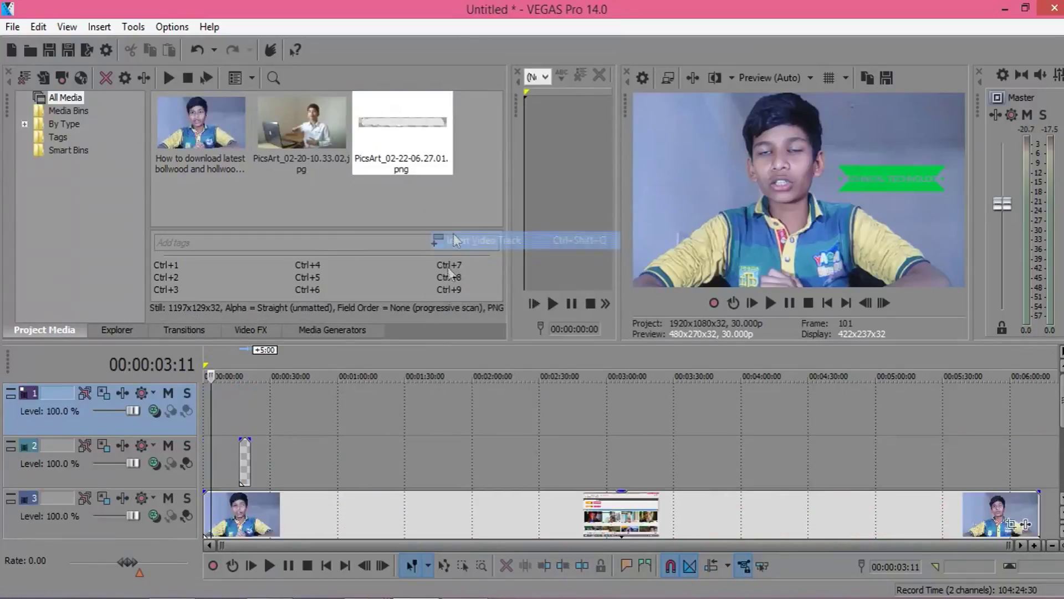
pyautogui.rightClick(409, 409)
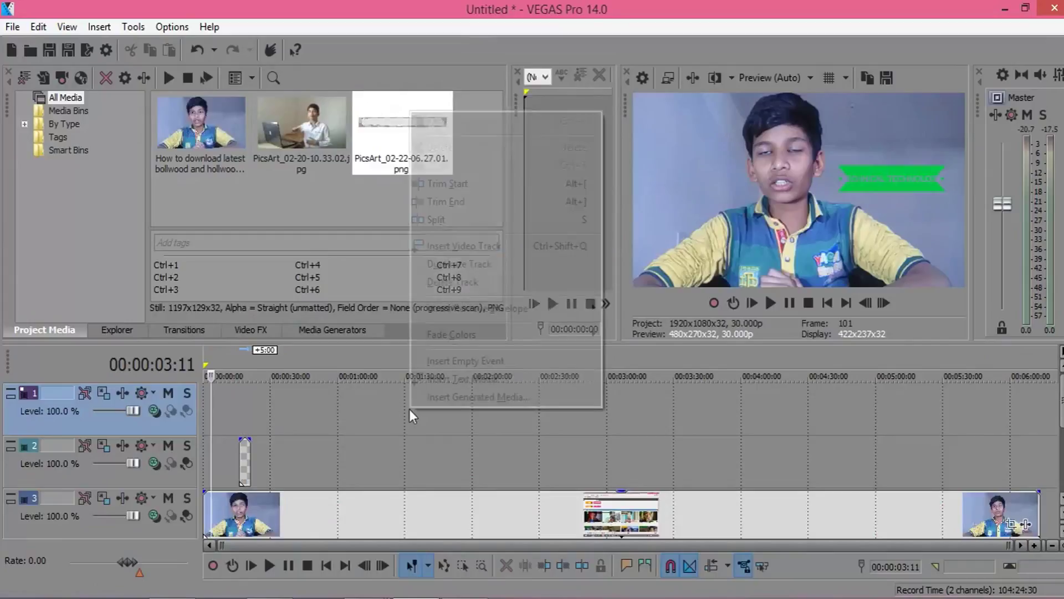
pyautogui.click(445, 242)
# Step: Play the timeline from its start and park the playhead over the torn-paper PNG event at 00:00:16:26
pyautogui.click(204, 377)
pyautogui.press('space')
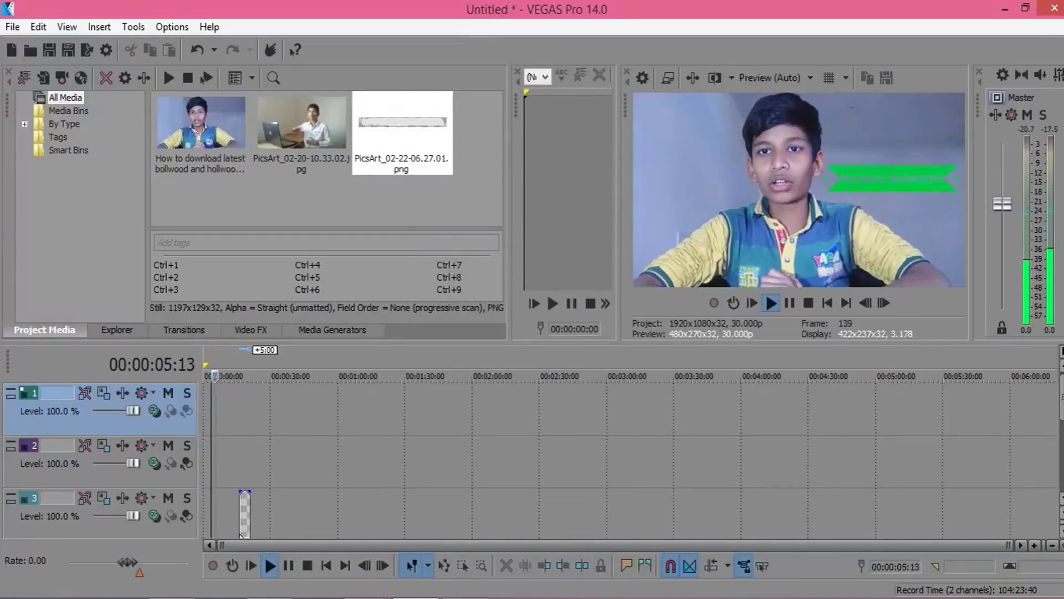
pyautogui.press('Return')
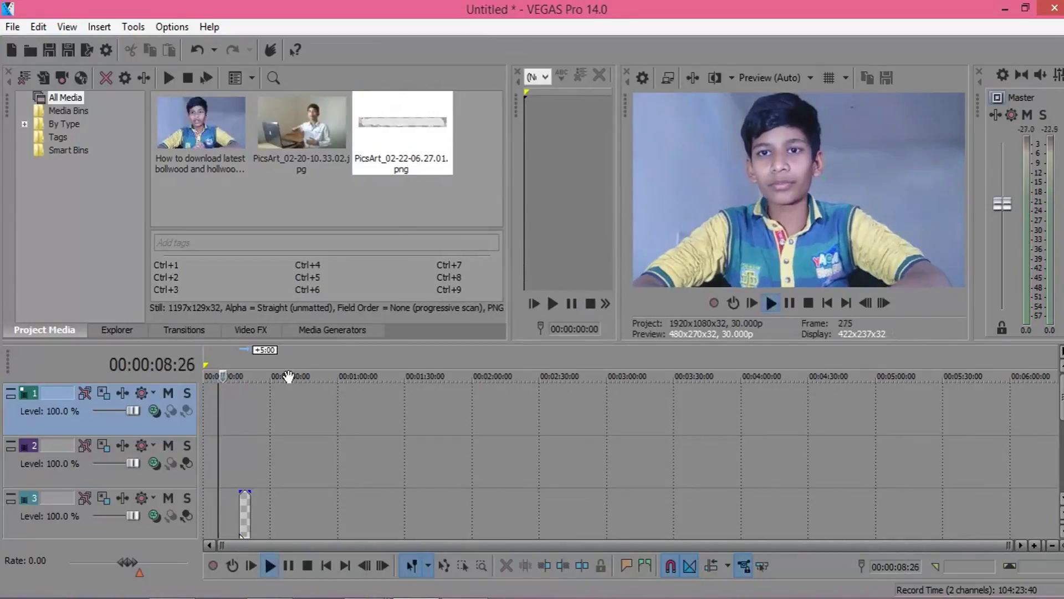
pyautogui.click(235, 497)
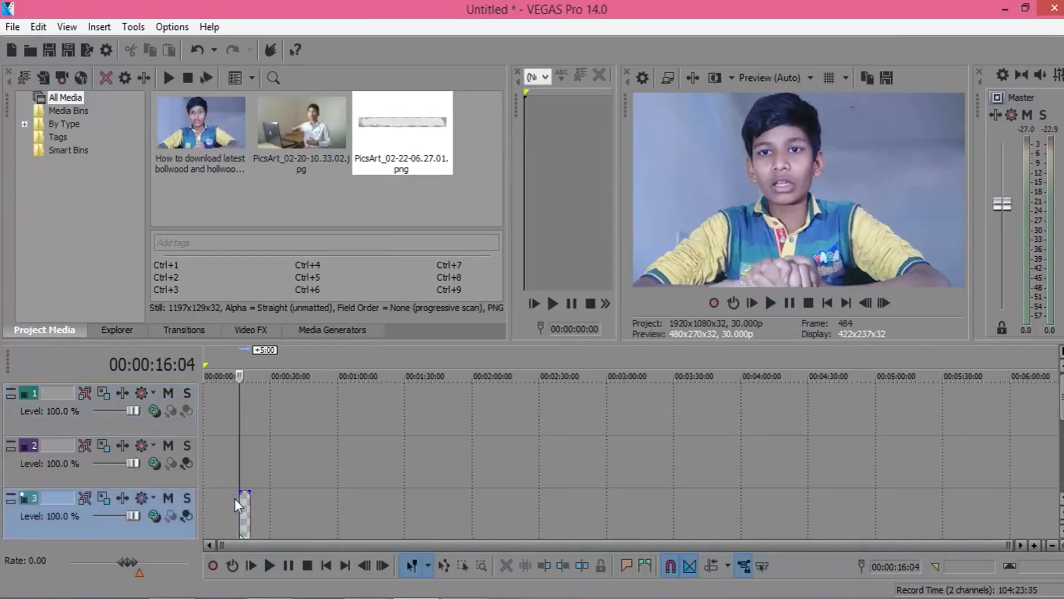
pyautogui.click(789, 302)
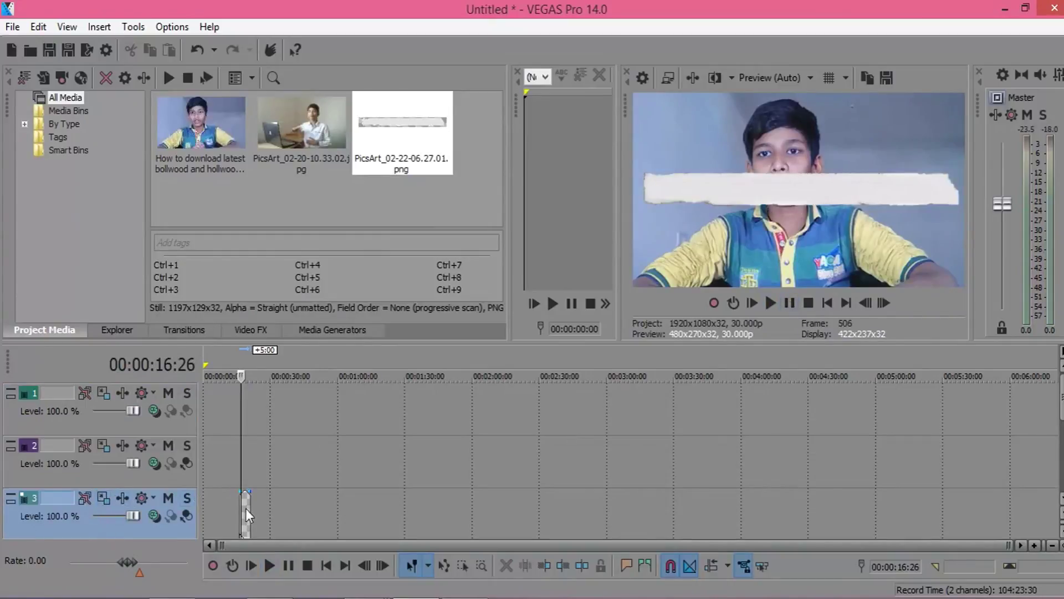
# Step: Use Track Motion on track 3 to shrink the banner to about 1,703 × 958 and lower it to about Y -365
pyautogui.click(101, 497)
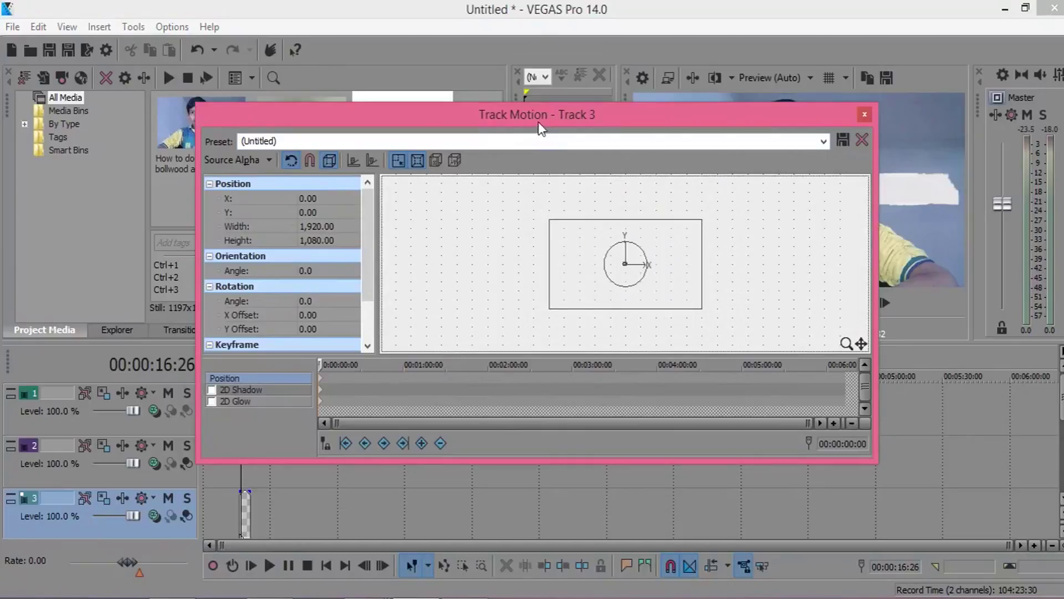
pyautogui.moveTo(541, 125); pyautogui.dragTo(258, 151)
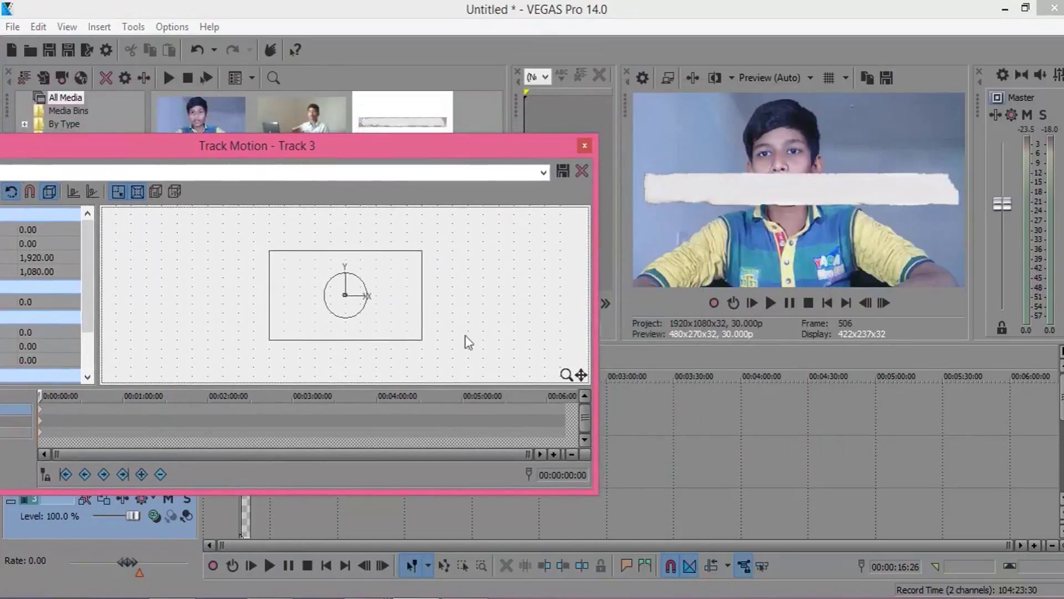
pyautogui.moveTo(421, 254); pyautogui.dragTo(413, 259)
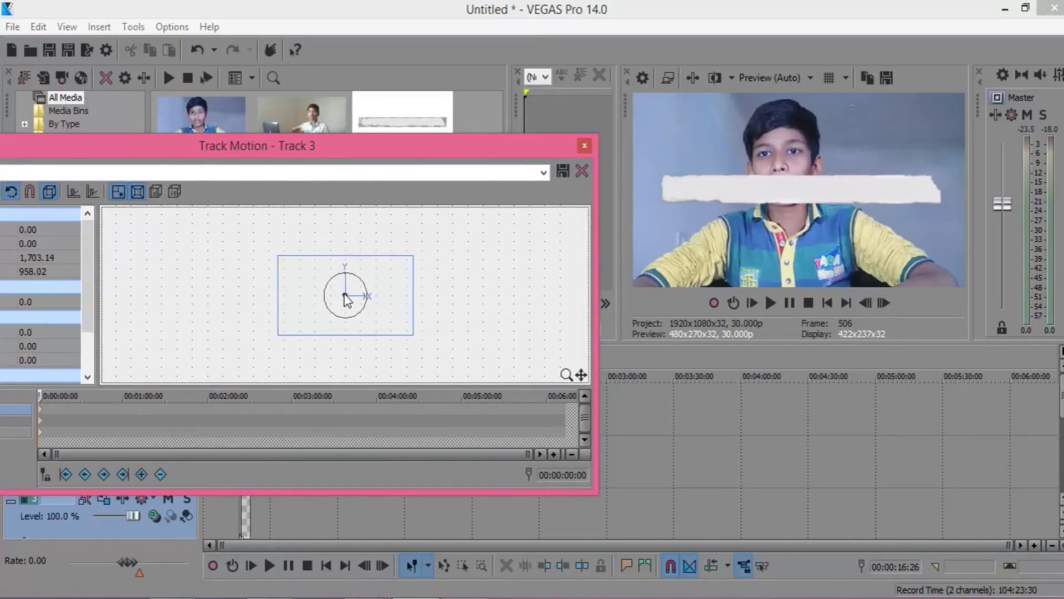
pyautogui.moveTo(345, 299); pyautogui.dragTo(342, 324)
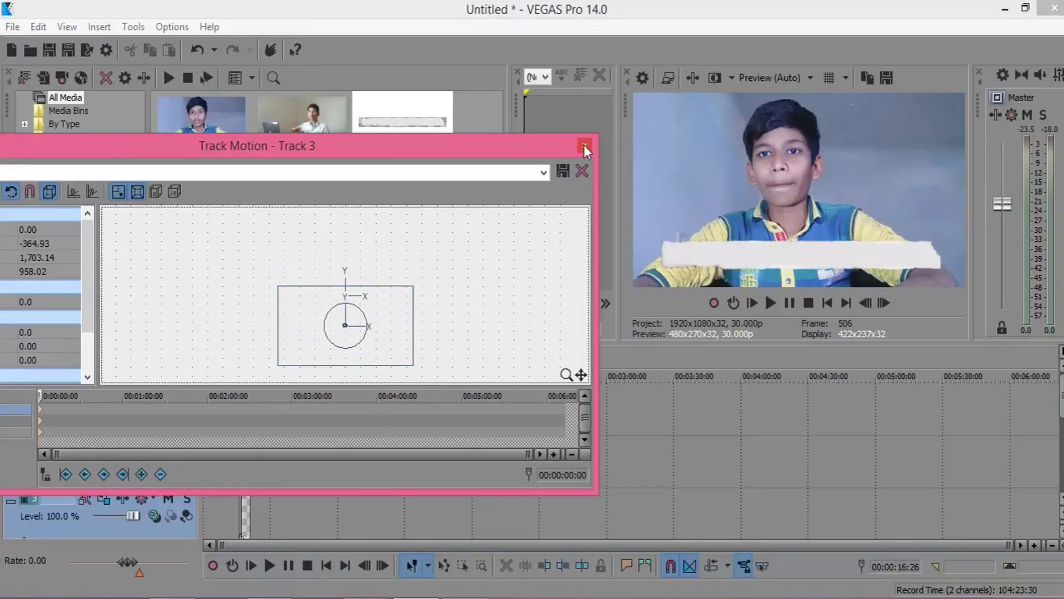
pyautogui.click(583, 146)
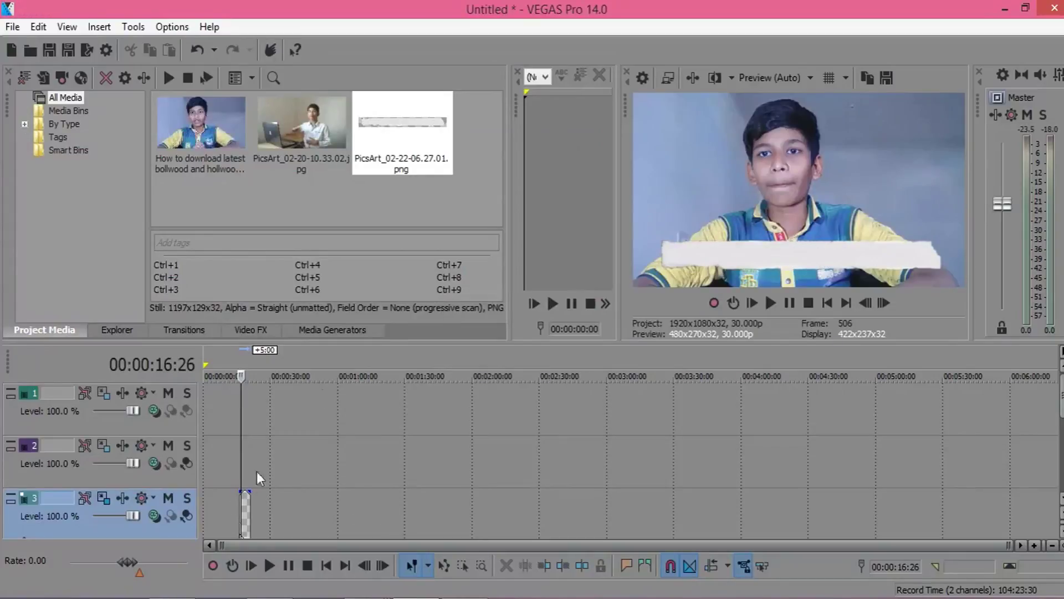
# Step: Insert a text media event on track 2 at 00:00:16:04, aligned with the start of the PNG event
pyautogui.moveTo(246, 497)
pyautogui.mouseDown()
pyautogui.moveTo(248, 521)
pyautogui.moveTo(247, 499)
pyautogui.mouseUp()
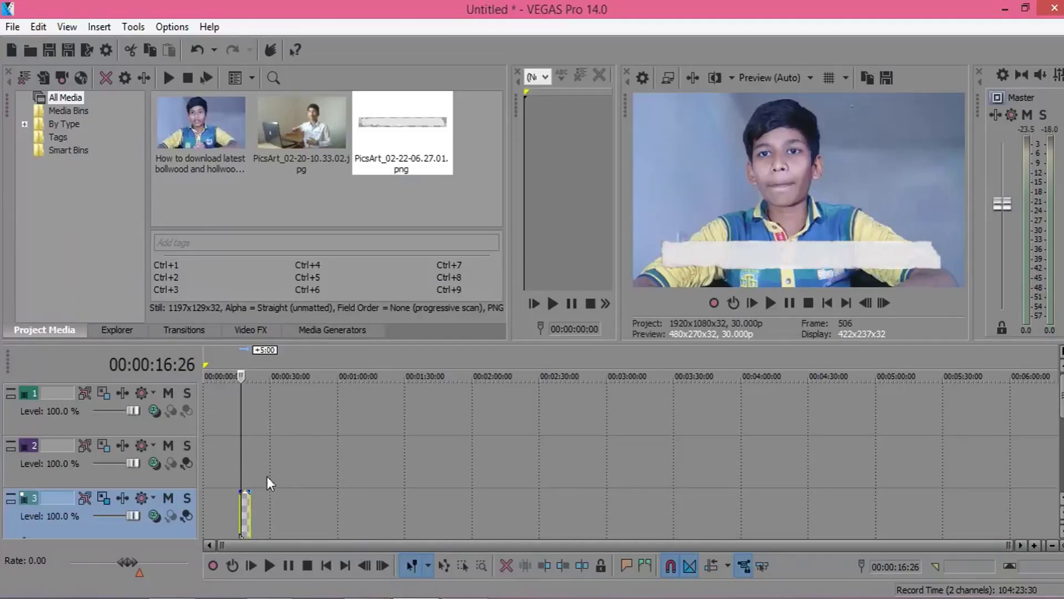
pyautogui.moveTo(242, 376); pyautogui.dragTo(236, 375)
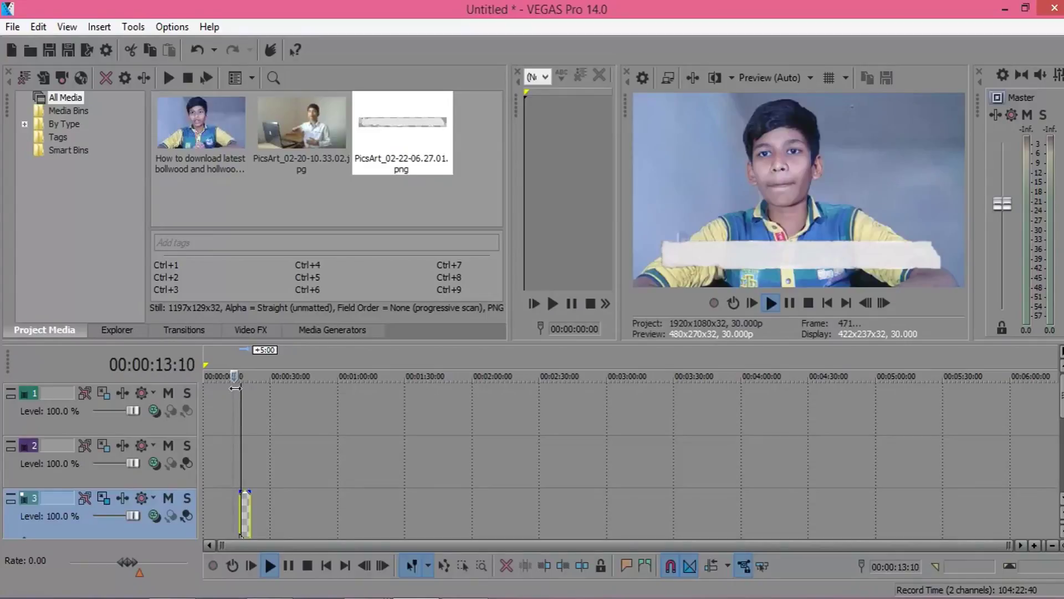
pyautogui.press('space')
pyautogui.click(238, 468)
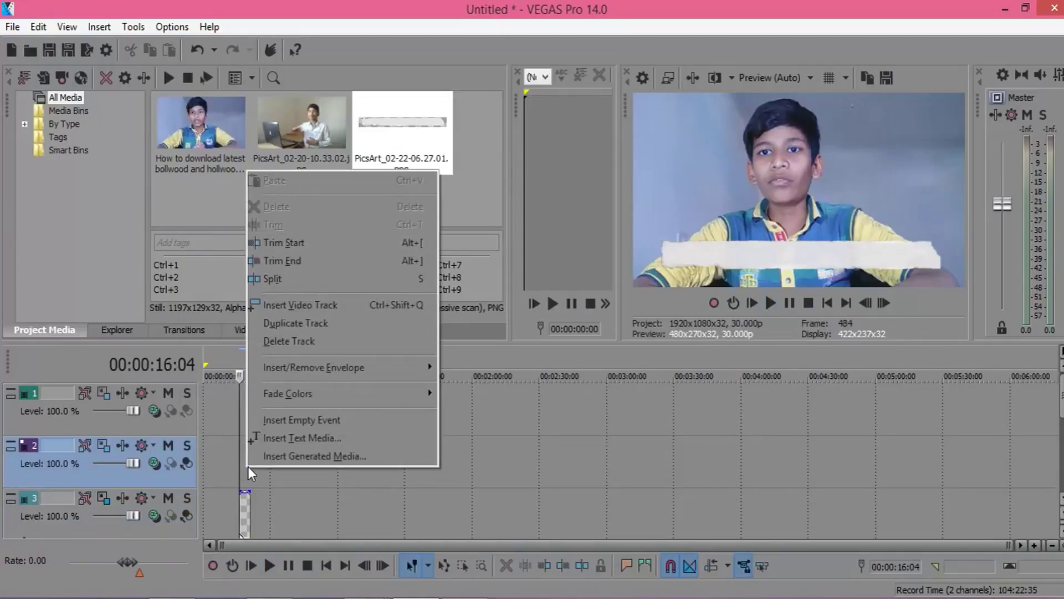
pyautogui.click(261, 439)
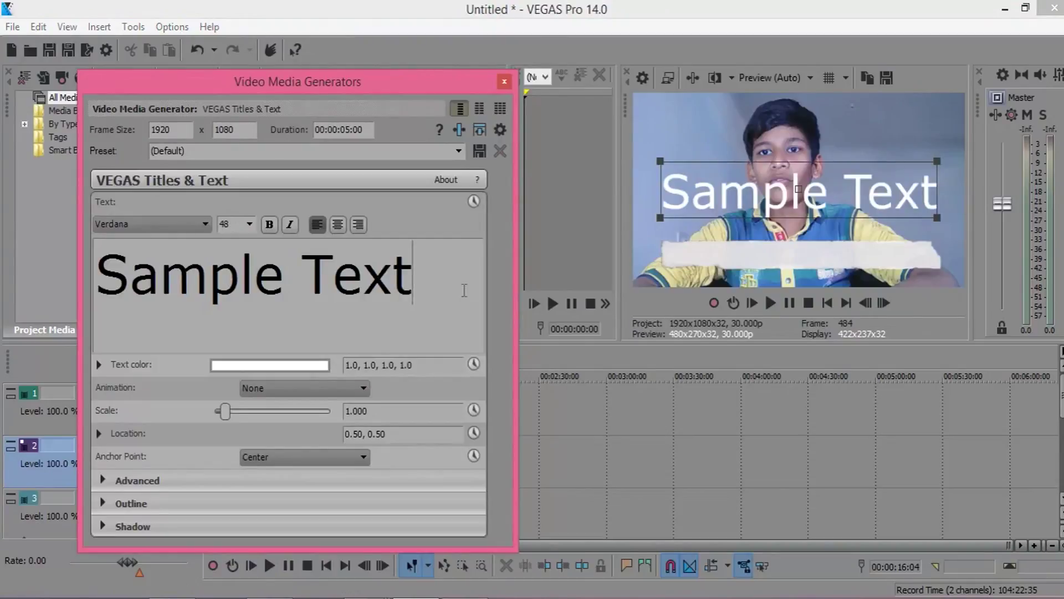
# Step: Replace the sample text with right-aligned orange "Technical Technology" at size 16, scale 0.376 and location 0.25, 0.15 on the paper banner
pyautogui.press('BackSpace')
pyautogui.press('BackSpace')
pyautogui.press('BackSpace')
pyautogui.press('BackSpace')
pyautogui.press('BackSpace')
pyautogui.press('BackSpace')
pyautogui.press('BackSpace')
pyautogui.press('BackSpace')
pyautogui.press('BackSpace')
pyautogui.press('BackSpace')
pyautogui.press('BackSpace')
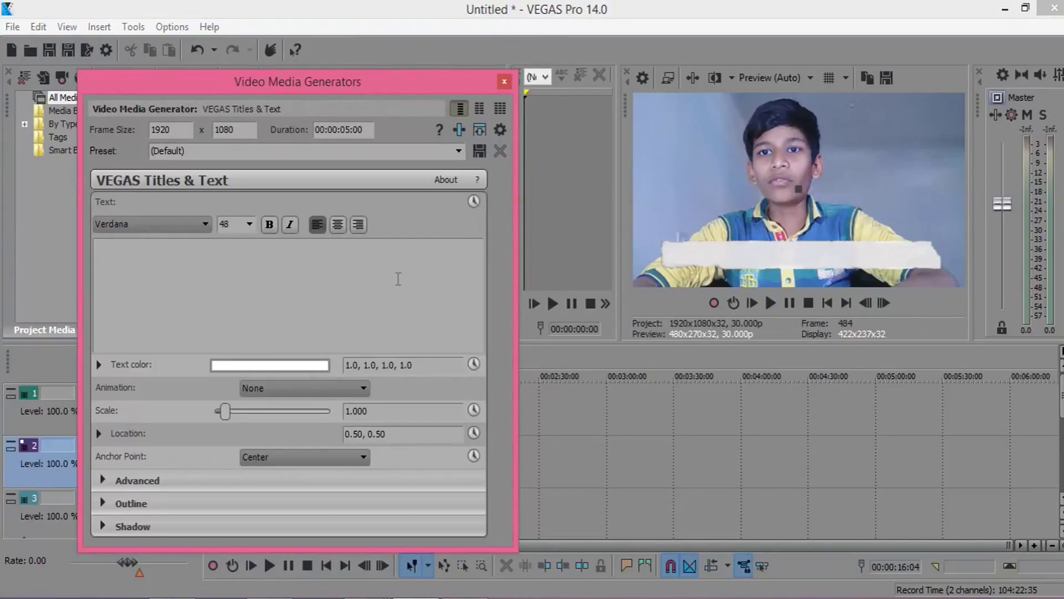
pyautogui.click(249, 224)
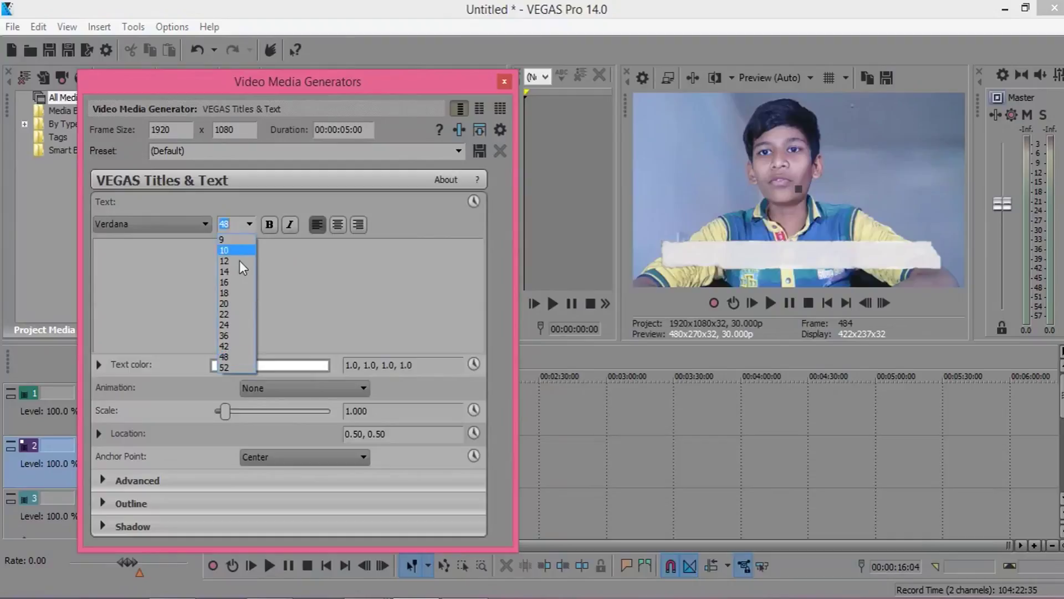
pyautogui.click(235, 283)
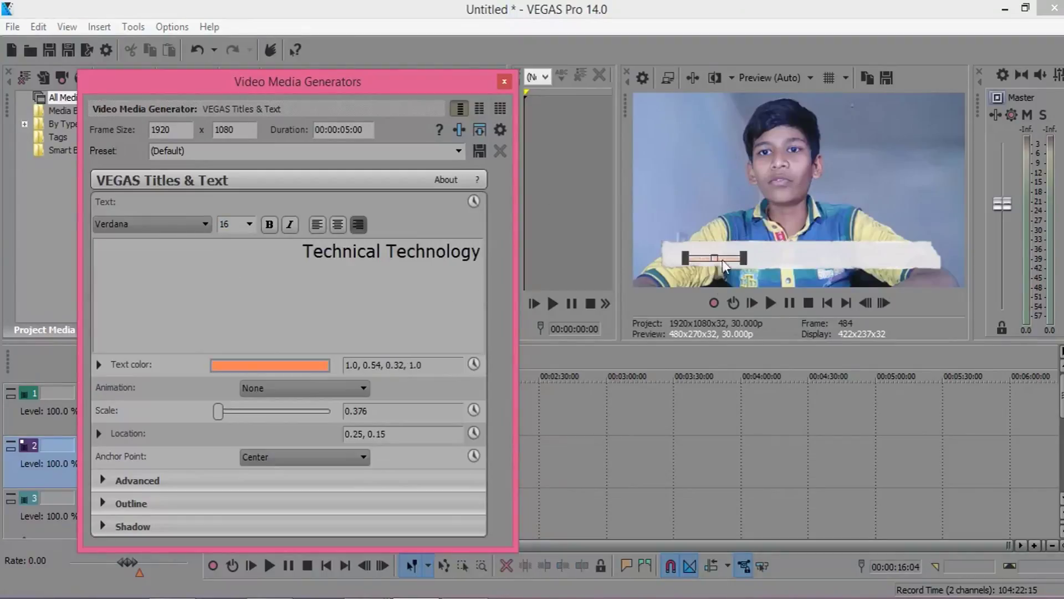
pyautogui.click(504, 83)
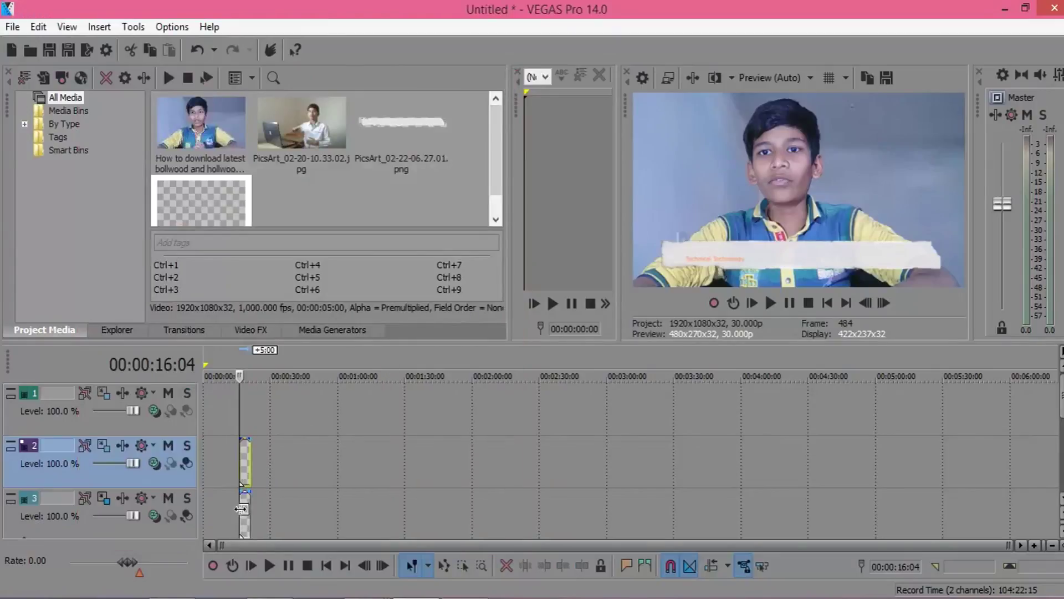
pyautogui.click(245, 509)
pyautogui.rightClick(245, 509)
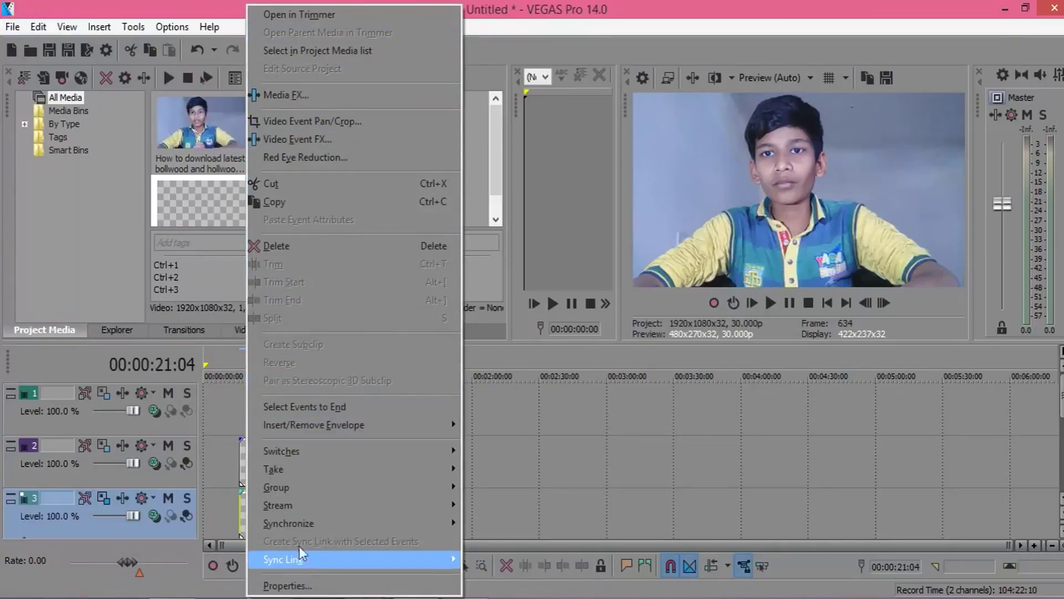
pyautogui.click(567, 414)
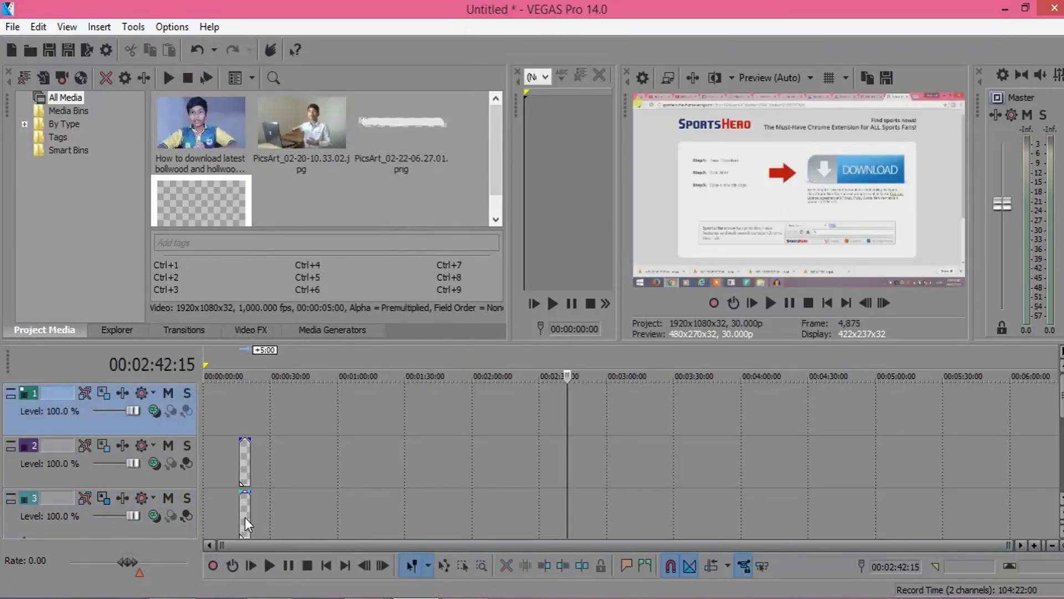
pyautogui.click(245, 517)
pyautogui.rightClick(245, 517)
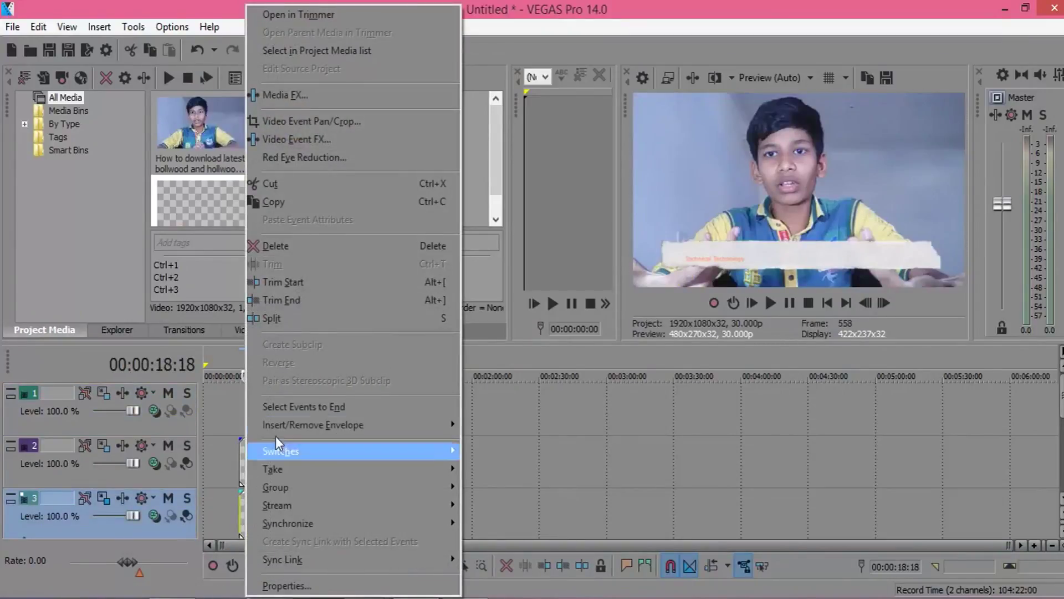
pyautogui.click(528, 410)
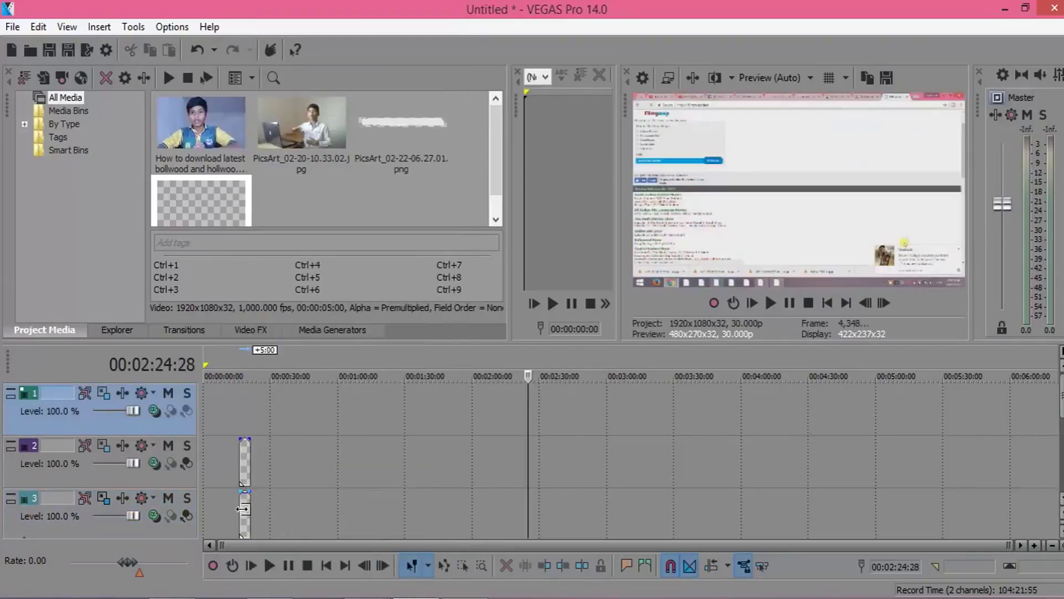
# Step: Insert a text media event on track 1 at 00:00:16:04, aligned with the start of the torn-paper event
pyautogui.click(248, 517)
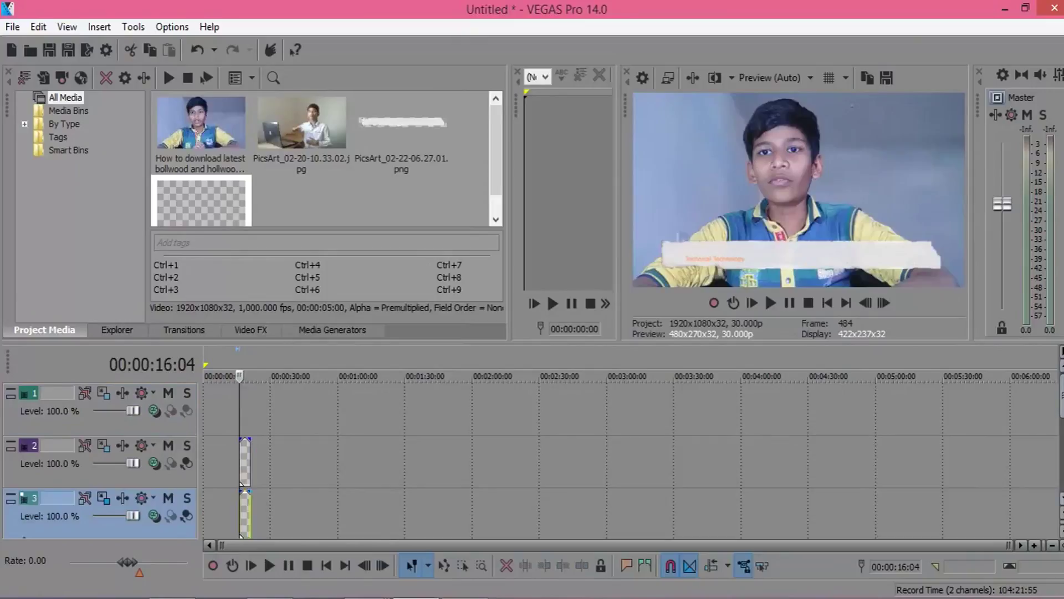
pyautogui.scroll(-1, 1025, 531)
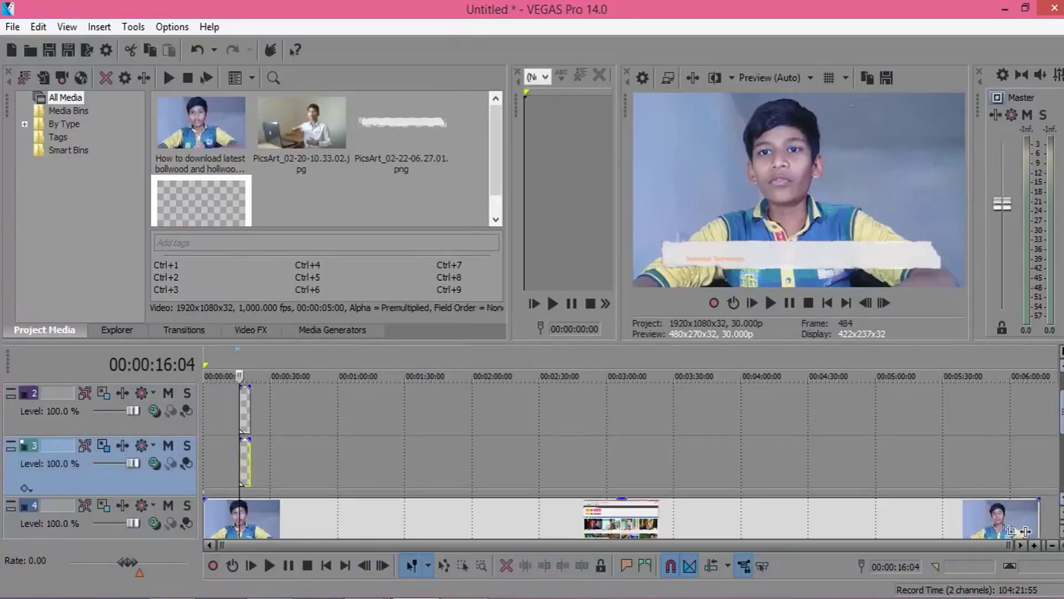
pyautogui.scroll(1, 1025, 531)
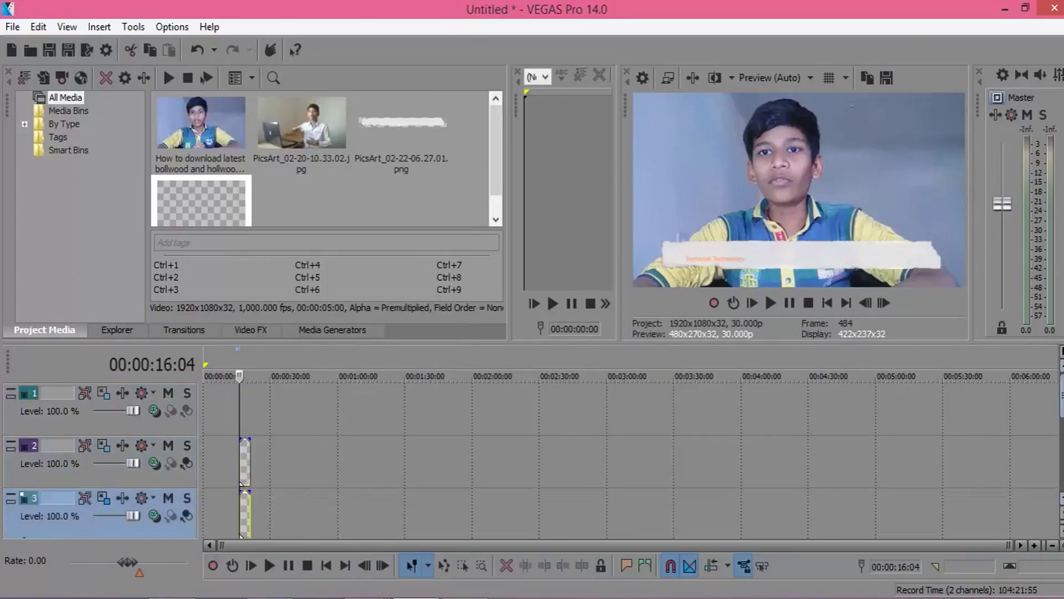
pyautogui.rightClick(252, 398)
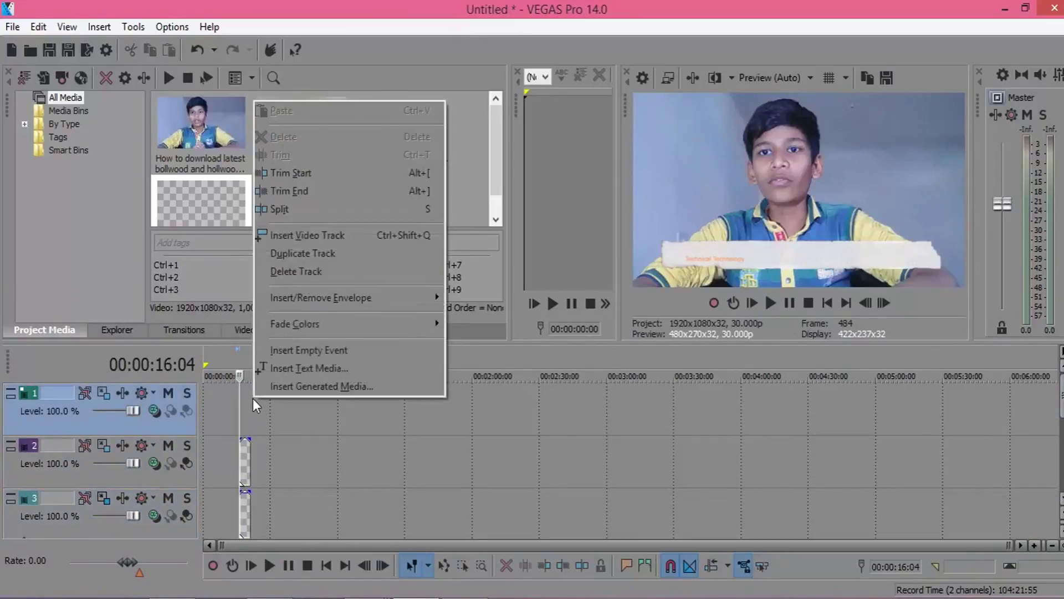
pyautogui.click(297, 367)
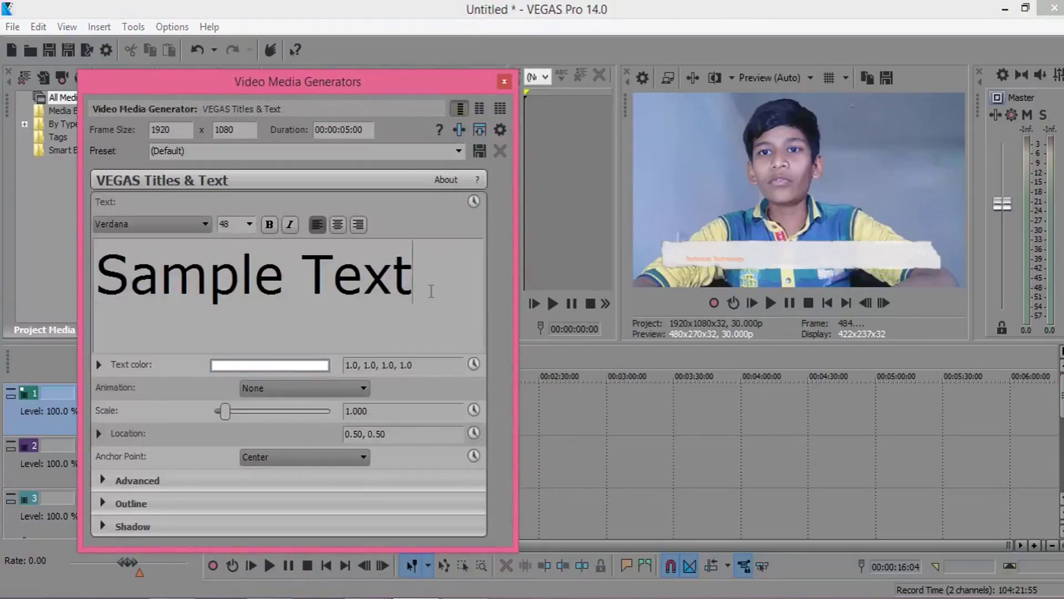
# Step: Replace the sample text with "Hot to edit Video Like Technical guruji"
pyautogui.moveTo(430, 285); pyautogui.dragTo(119, 283)
pyautogui.press('Delete')
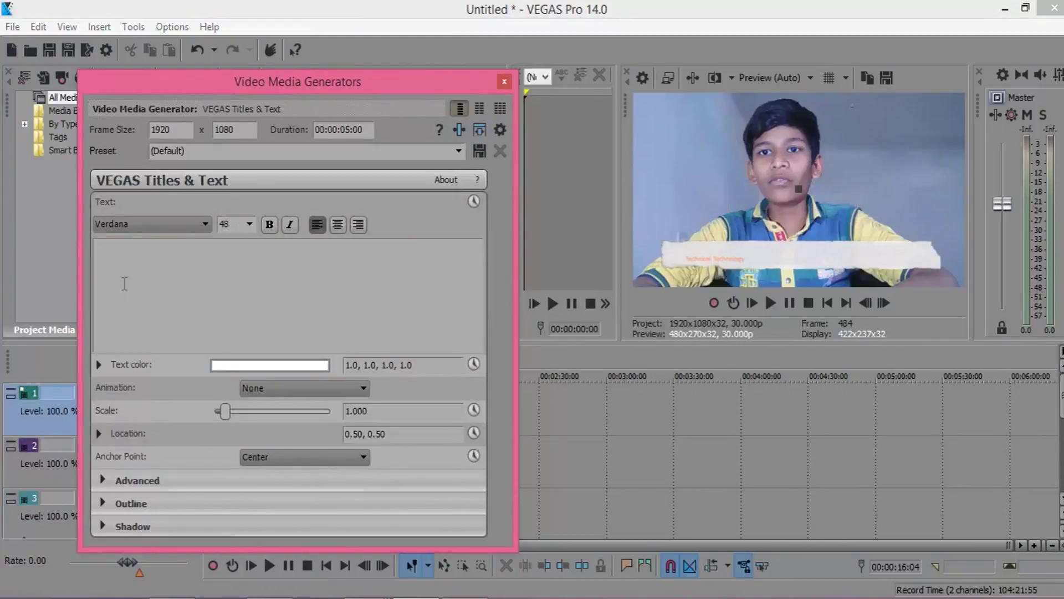
pyautogui.write('Hot')
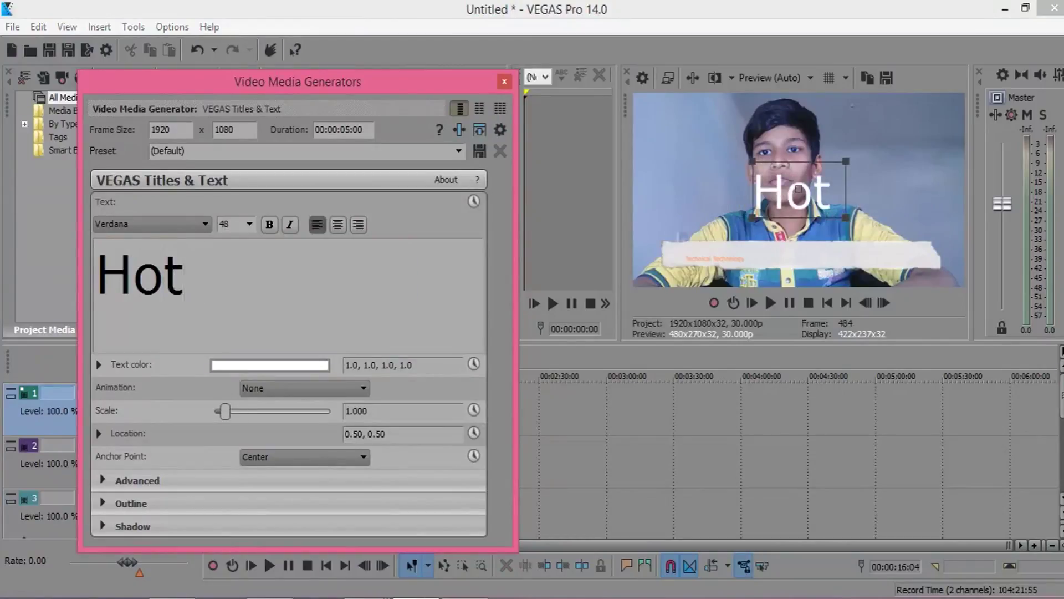
pyautogui.write(' y')
pyautogui.press('BackSpace')
pyautogui.write('to')
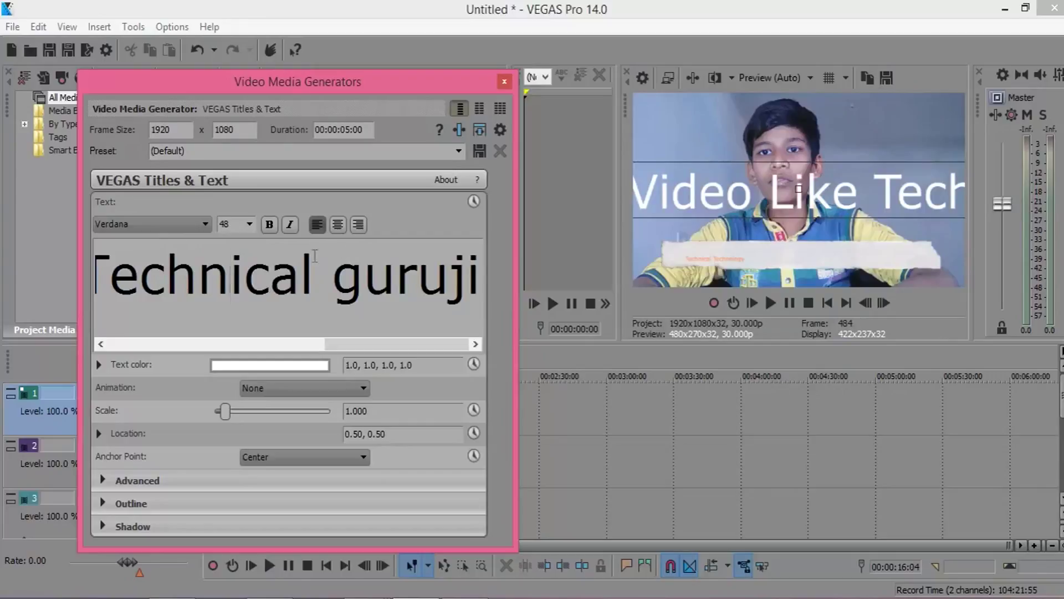
# Step: Set the whole title text to size 14 and shrink it to a scale of about 0.786
pyautogui.hotkey('ctrl', 'a')
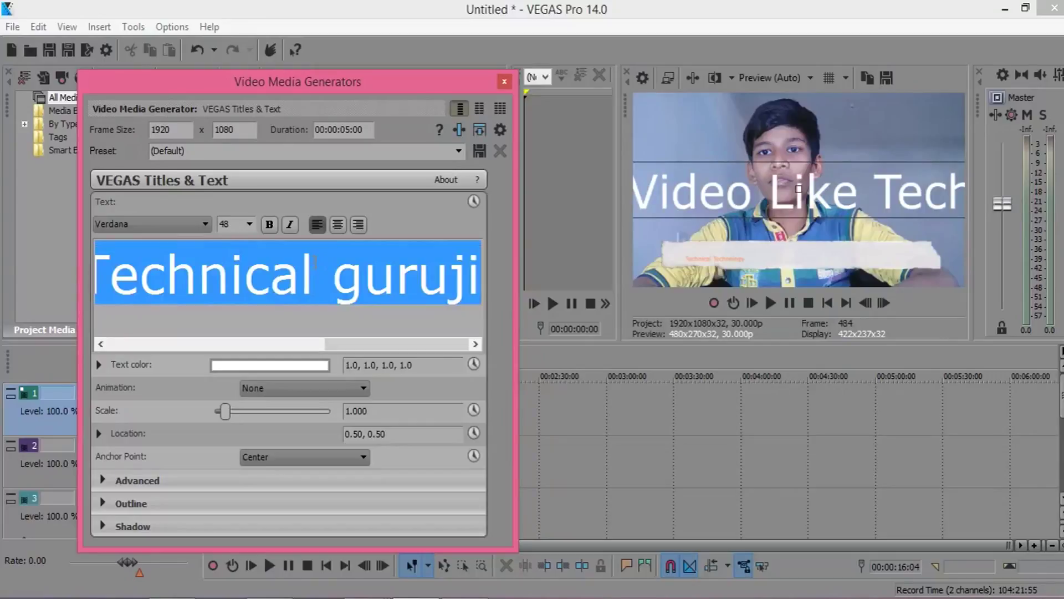
pyautogui.click(251, 224)
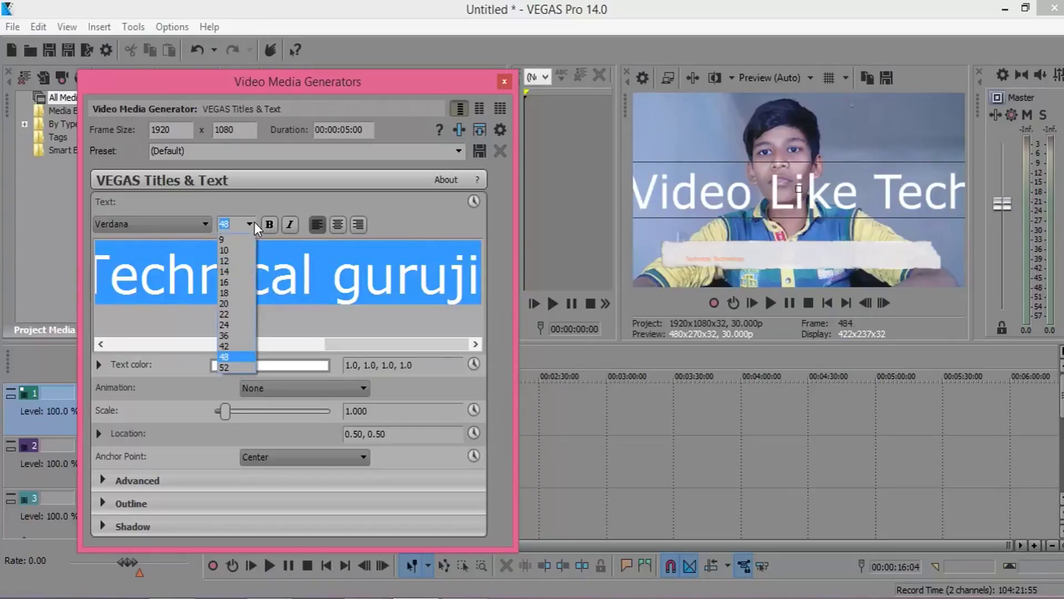
pyautogui.click(237, 271)
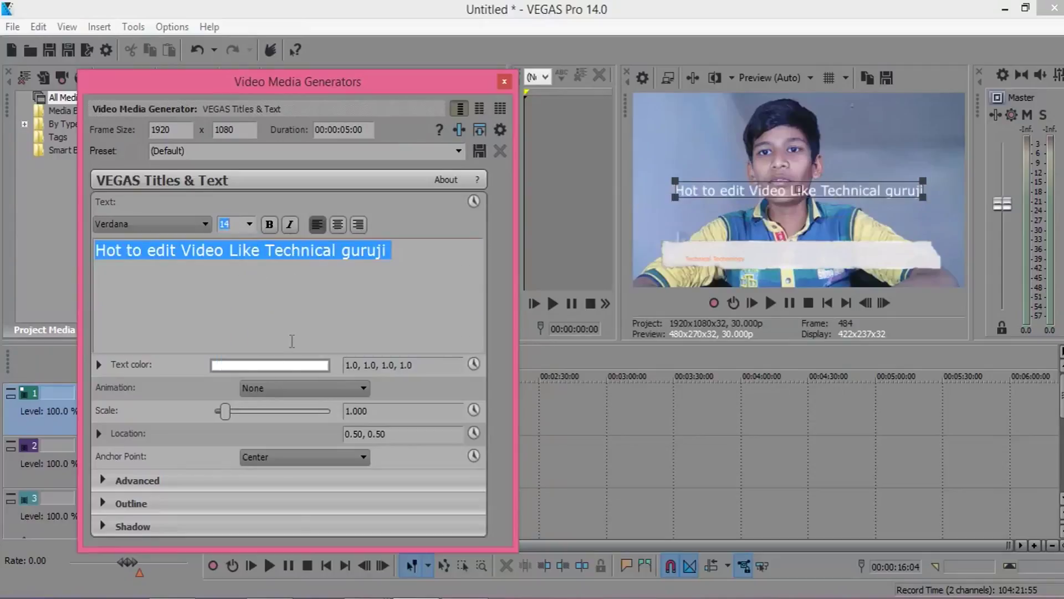
pyautogui.moveTo(676, 186); pyautogui.dragTo(701, 188)
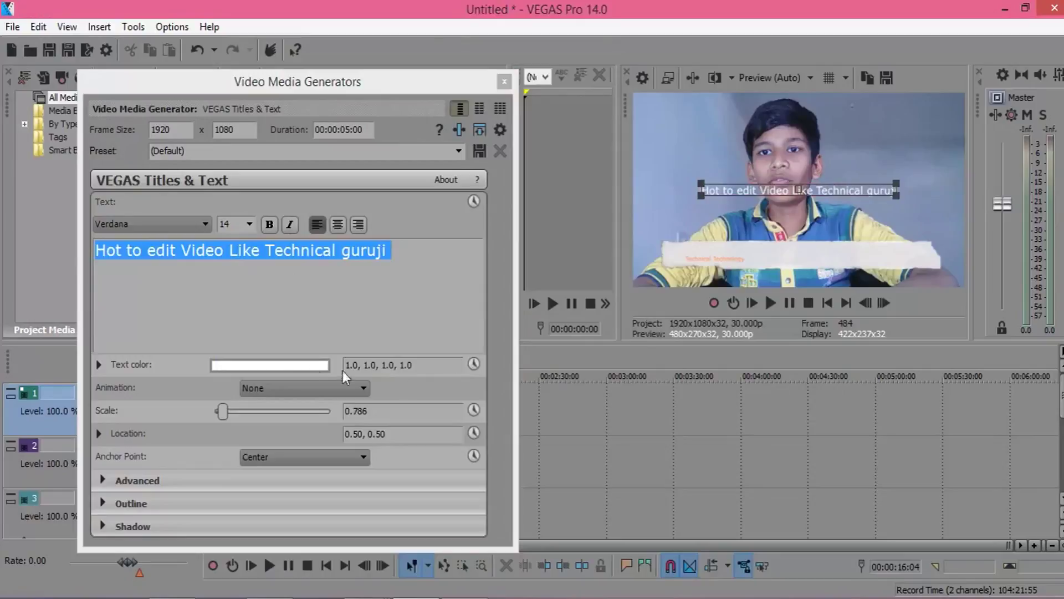
# Step: Change the title's text color to a near-black dark teal of 0.0, 0.14, 0.14, 1.0, starting from a sampled dark color
pyautogui.click(307, 366)
pyautogui.click(252, 388)
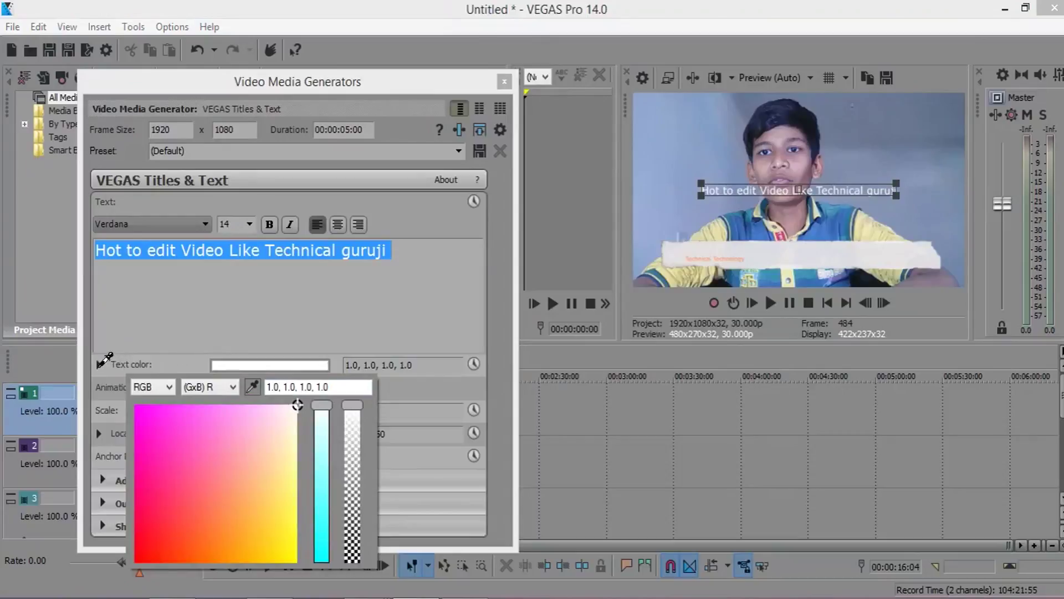
pyautogui.click(99, 367)
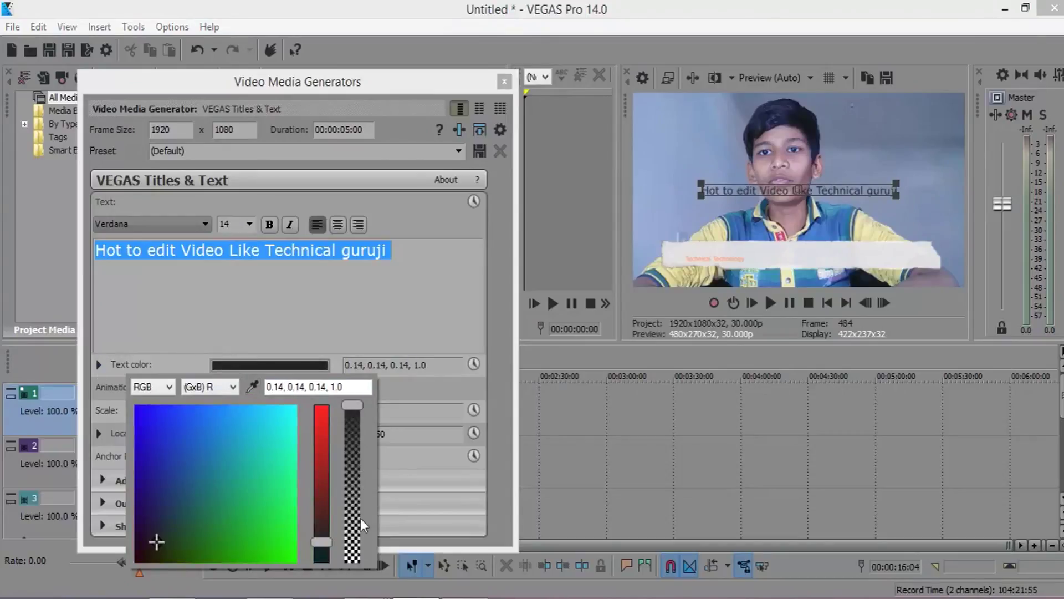
pyautogui.moveTo(326, 544); pyautogui.dragTo(325, 565)
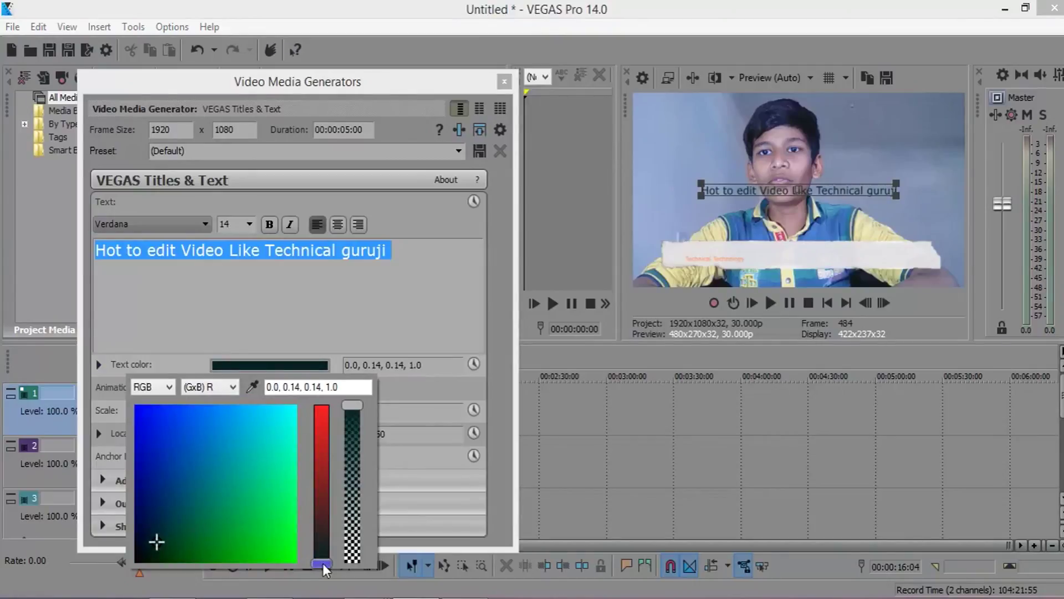
# Step: Move the title onto the paper banner above the orange text, at location about 0.42, 0.20, and close the generator settings
pyautogui.click(799, 194)
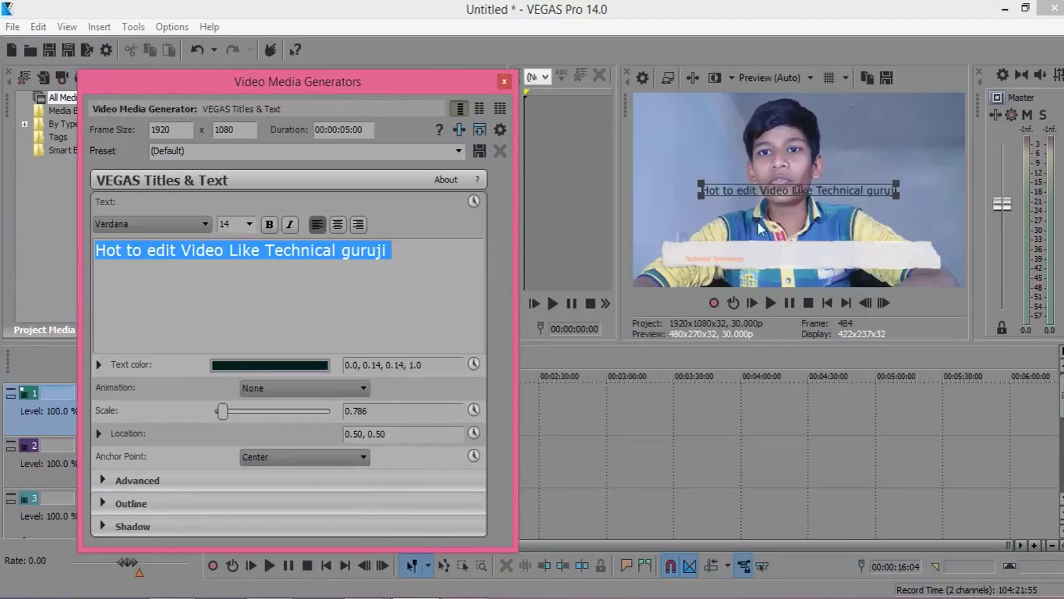
pyautogui.moveTo(799, 194); pyautogui.dragTo(775, 255)
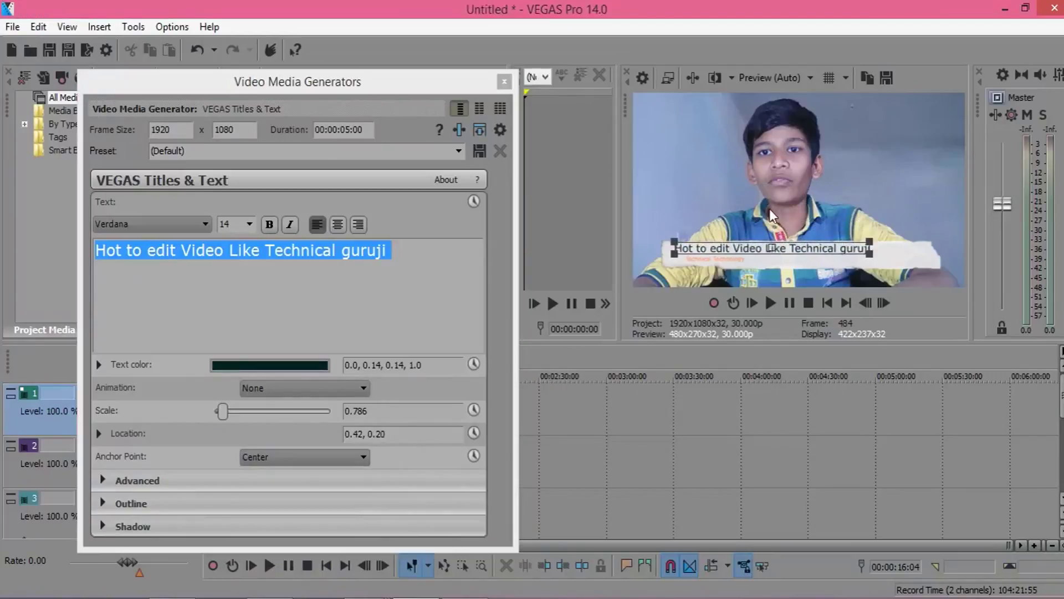
pyautogui.click(504, 81)
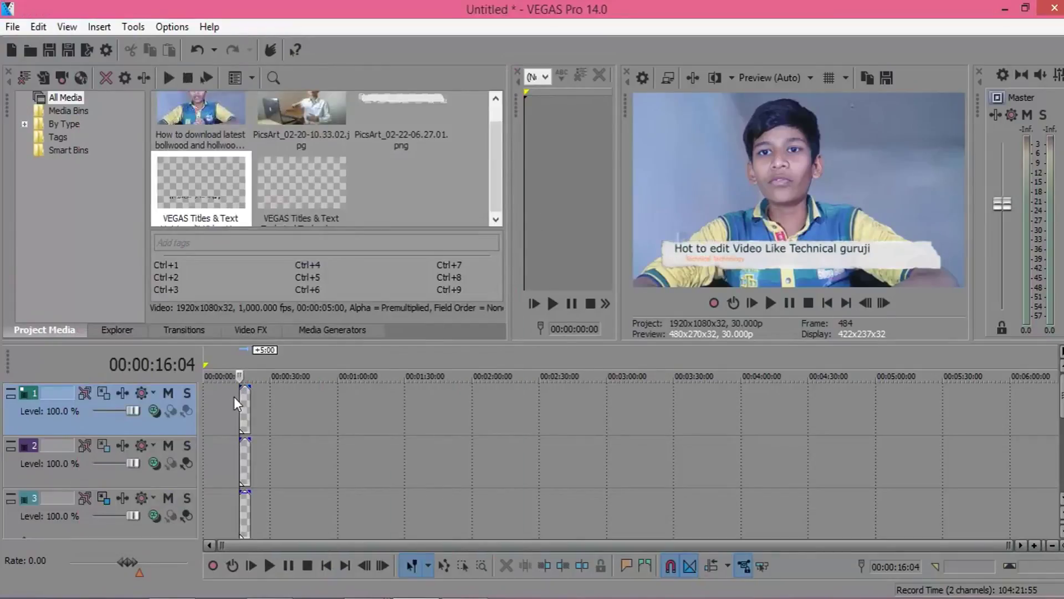
# Step: Try to adjust the fade offsets of the torn-paper event on track 3
pyautogui.moveTo(246, 492); pyautogui.dragTo(247, 500)
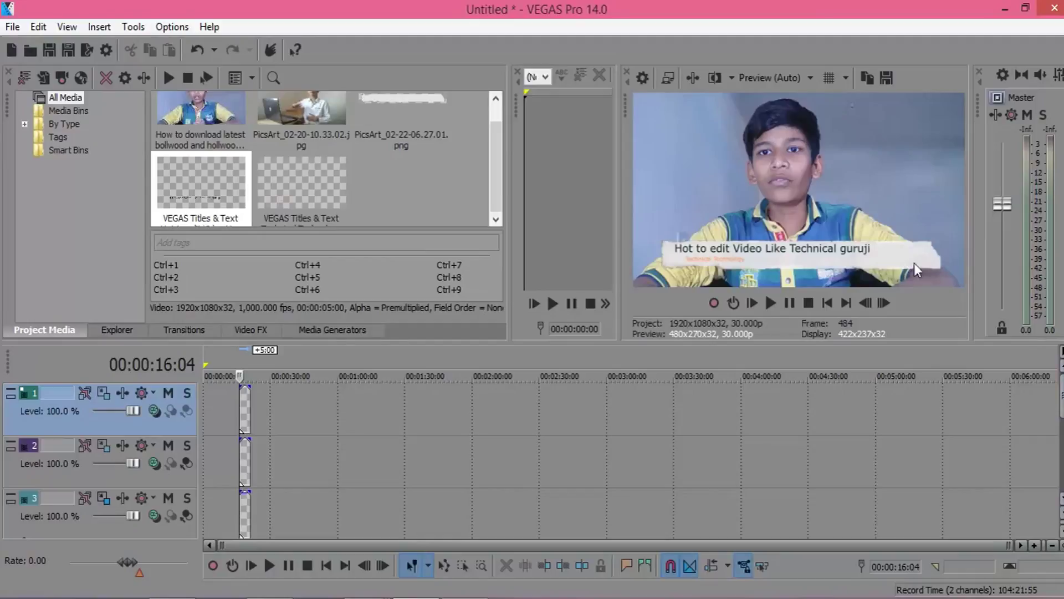
pyautogui.click(240, 489)
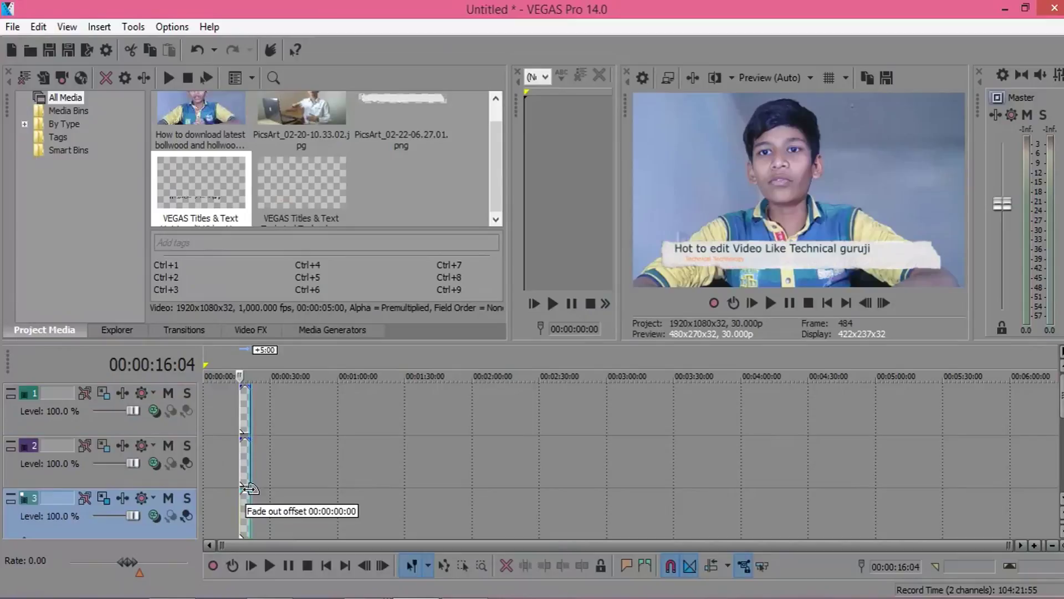
pyautogui.click(249, 488)
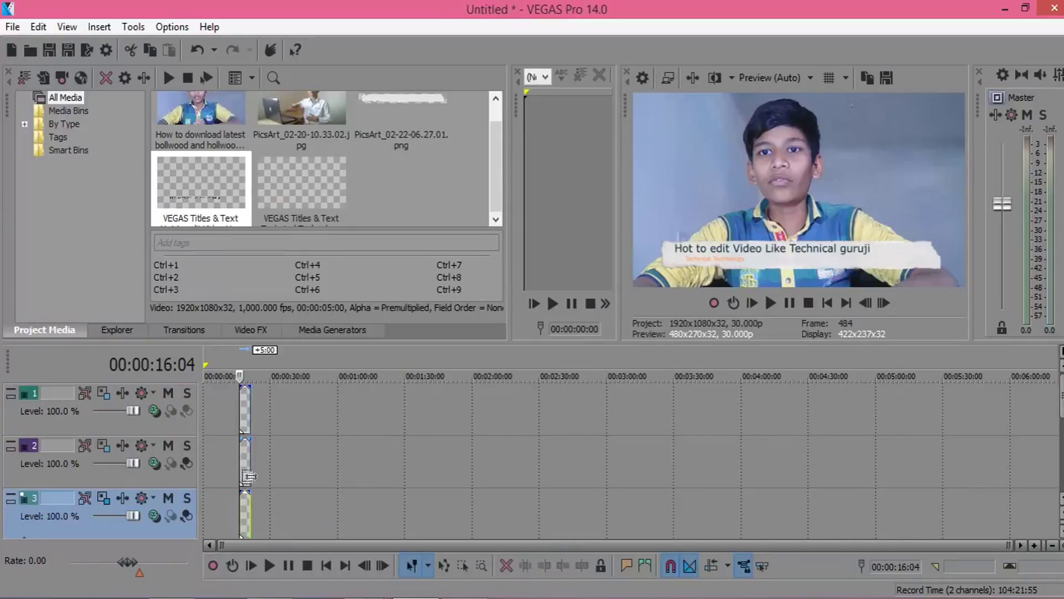
# Step: Play the lower-third section from 00:00:16:04 and again from 00:00:13:10 to review how the banner and texts appear
pyautogui.click(771, 302)
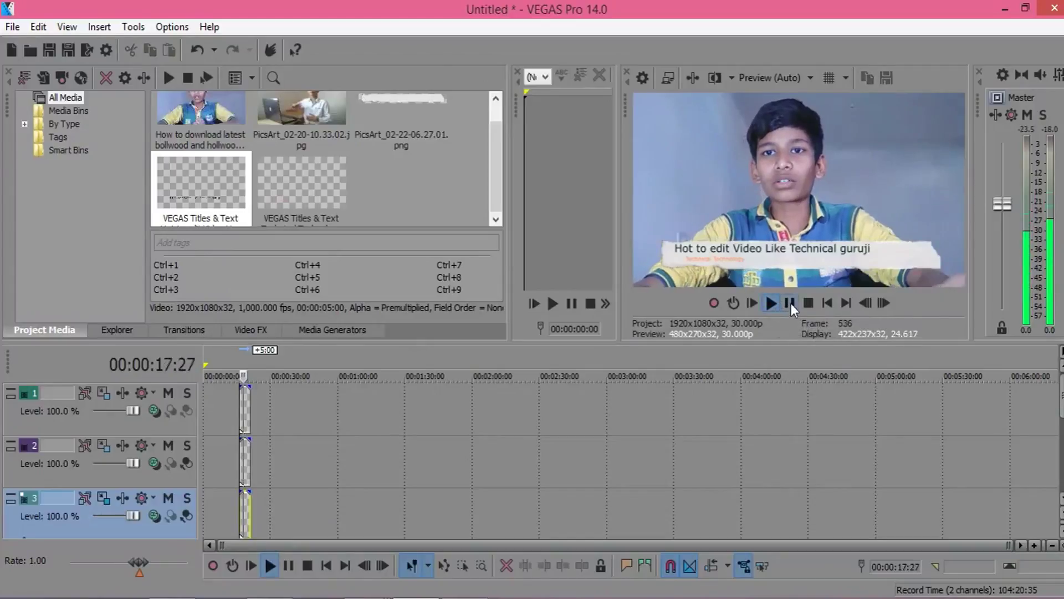
pyautogui.click(789, 302)
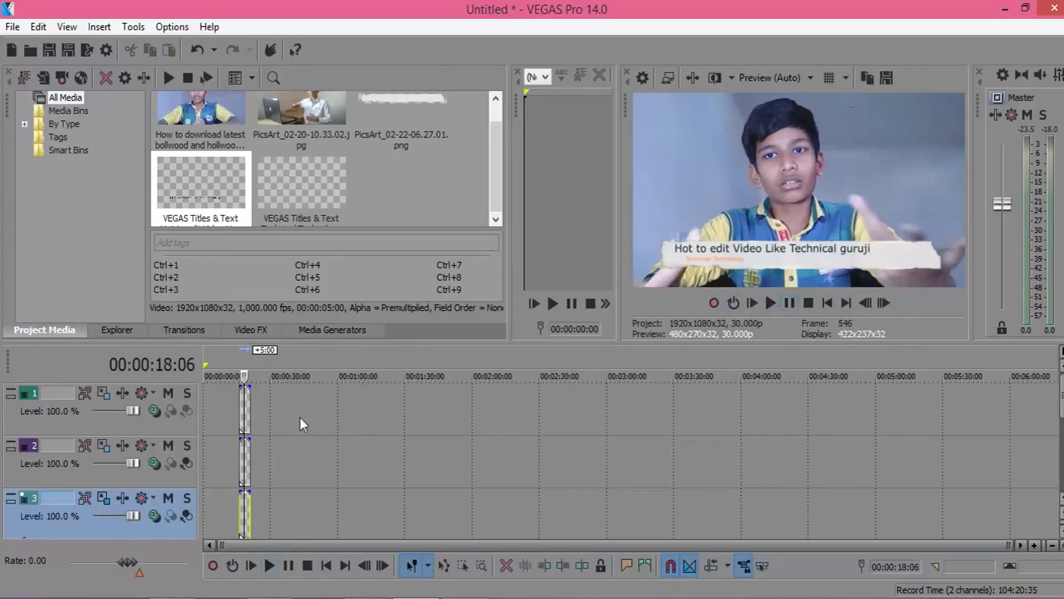
pyautogui.click(233, 447)
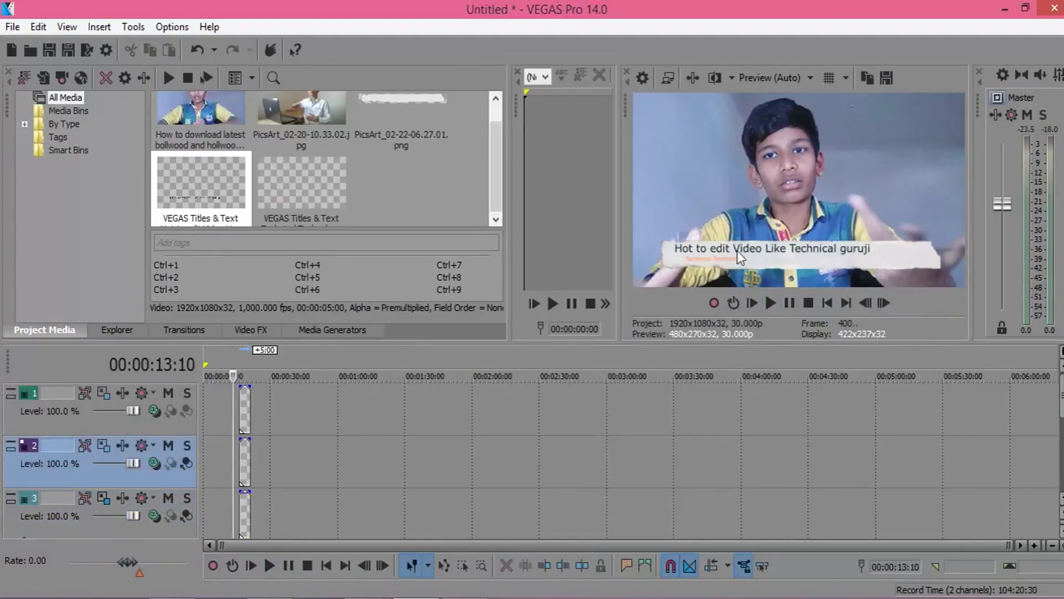
pyautogui.click(784, 298)
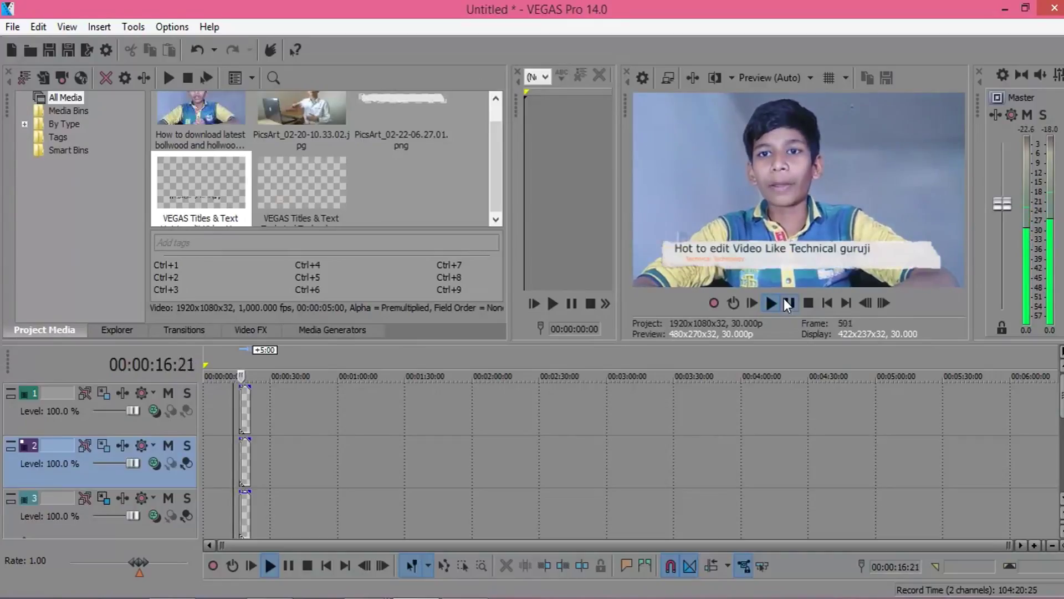
pyautogui.click(786, 304)
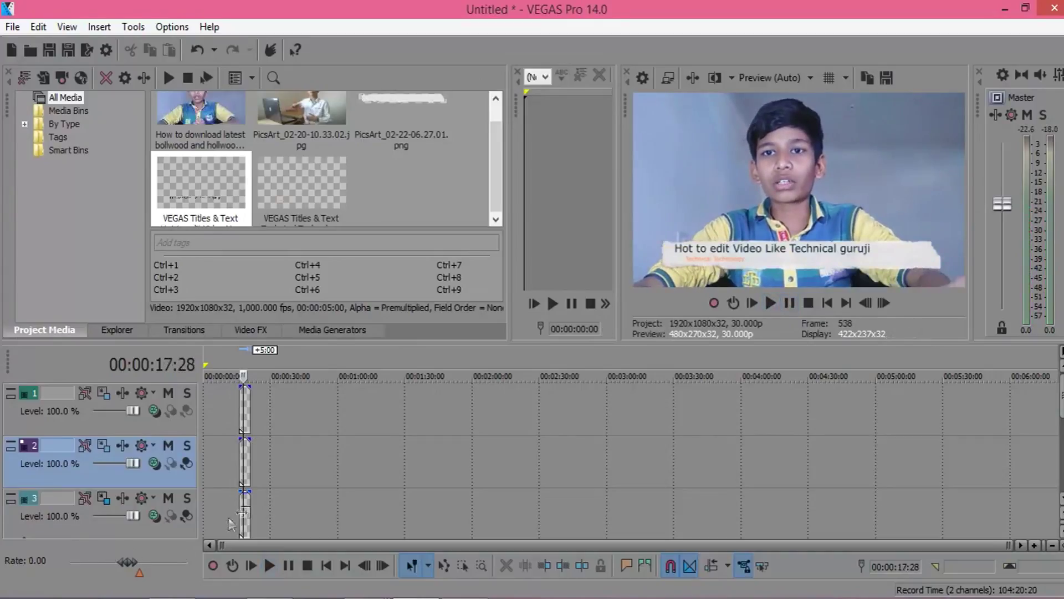
# Step: Add fades to both ends of the torn-paper event on track 3, trying a longer duration before trimming its end back to match the text events
pyautogui.moveTo(235, 494); pyautogui.dragTo(247, 488)
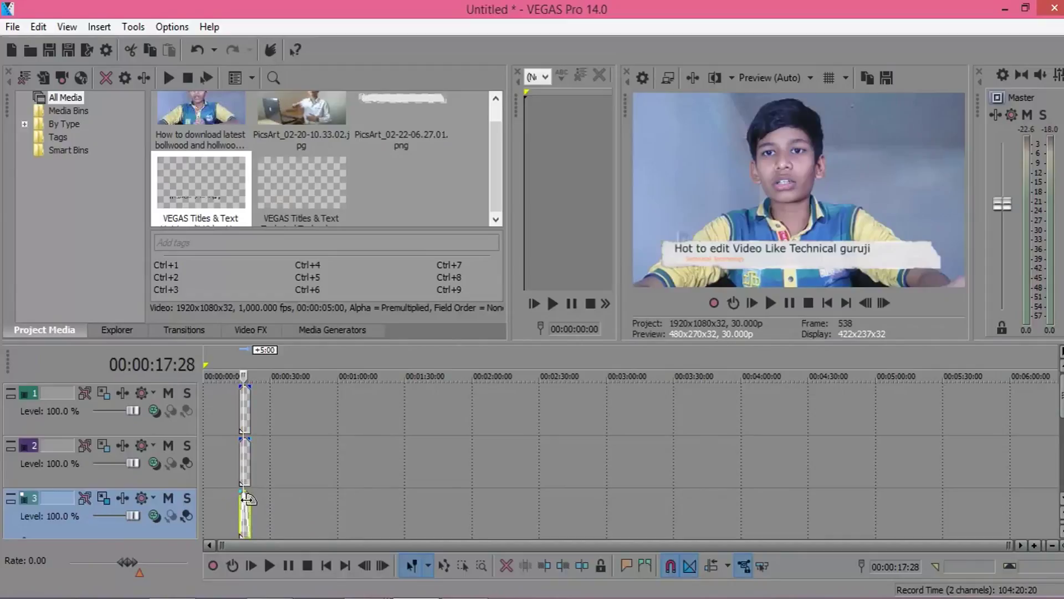
pyautogui.moveTo(251, 506); pyautogui.dragTo(260, 506)
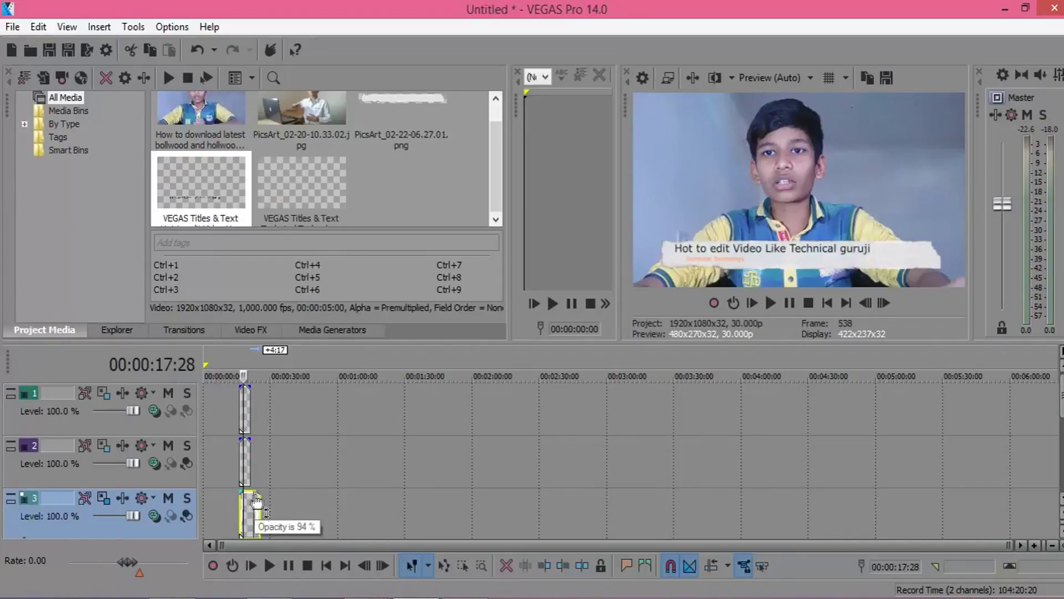
pyautogui.moveTo(260, 490); pyautogui.dragTo(259, 489)
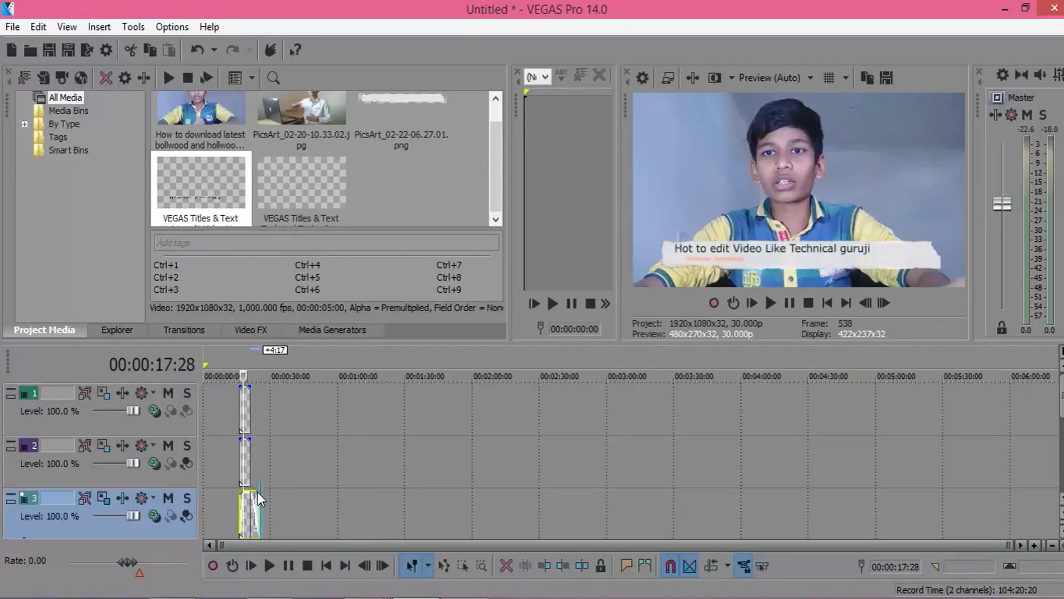
pyautogui.click(261, 486)
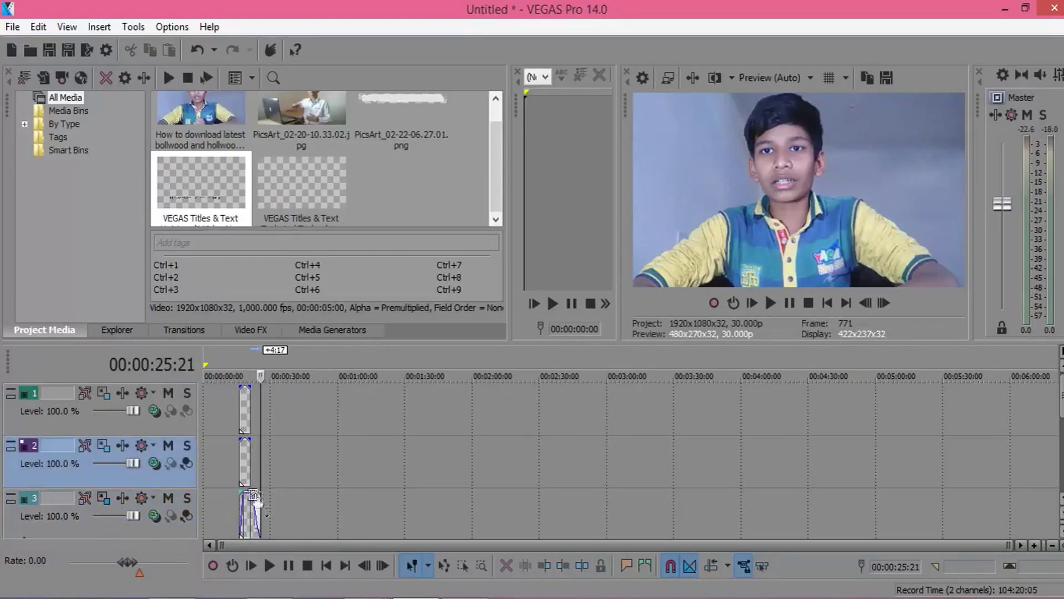
pyautogui.moveTo(257, 494); pyautogui.dragTo(251, 502)
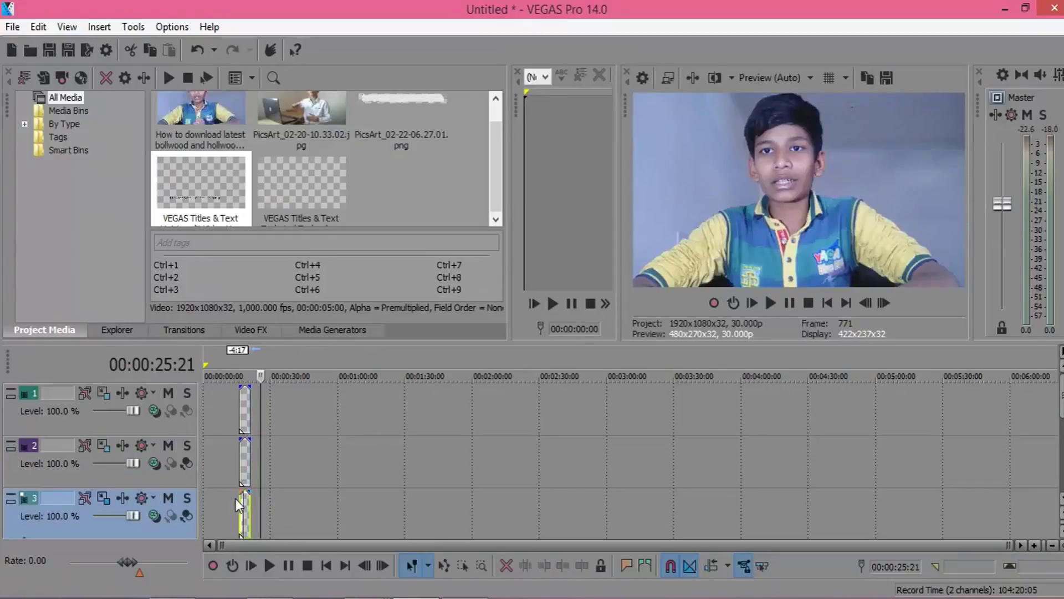
# Step: Lengthen the fade-in of the torn-paper event on track 3 and play from 00:00:13:00 to check how it appears
pyautogui.click(235, 498)
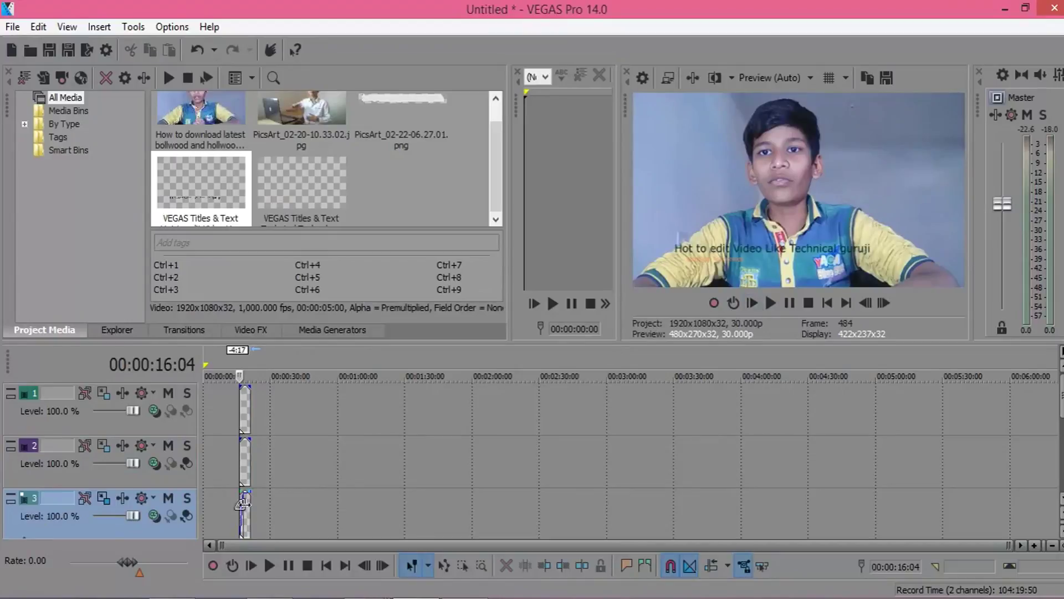
pyautogui.click(237, 503)
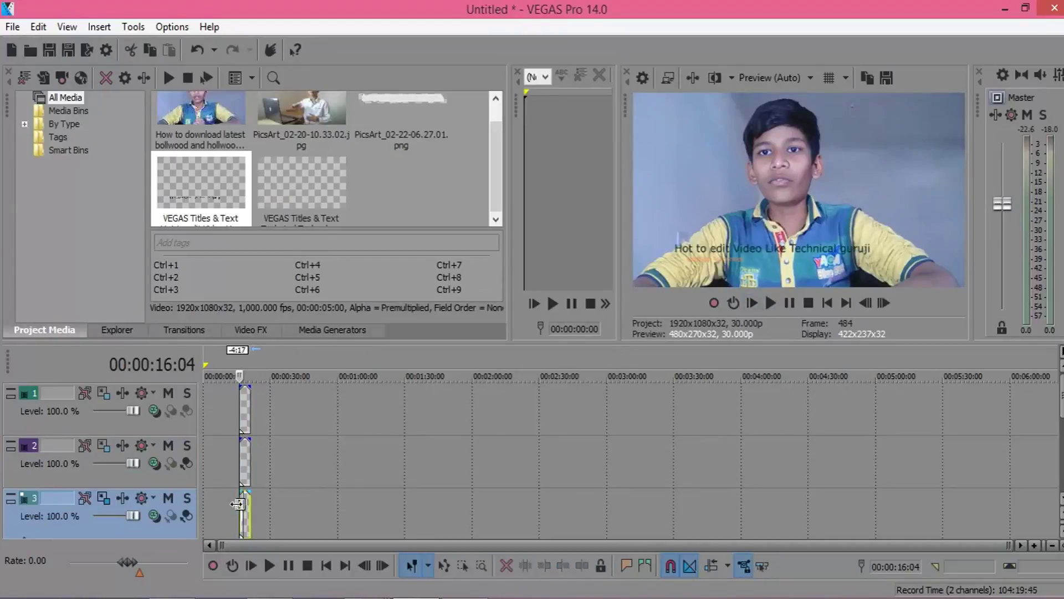
pyautogui.click(232, 504)
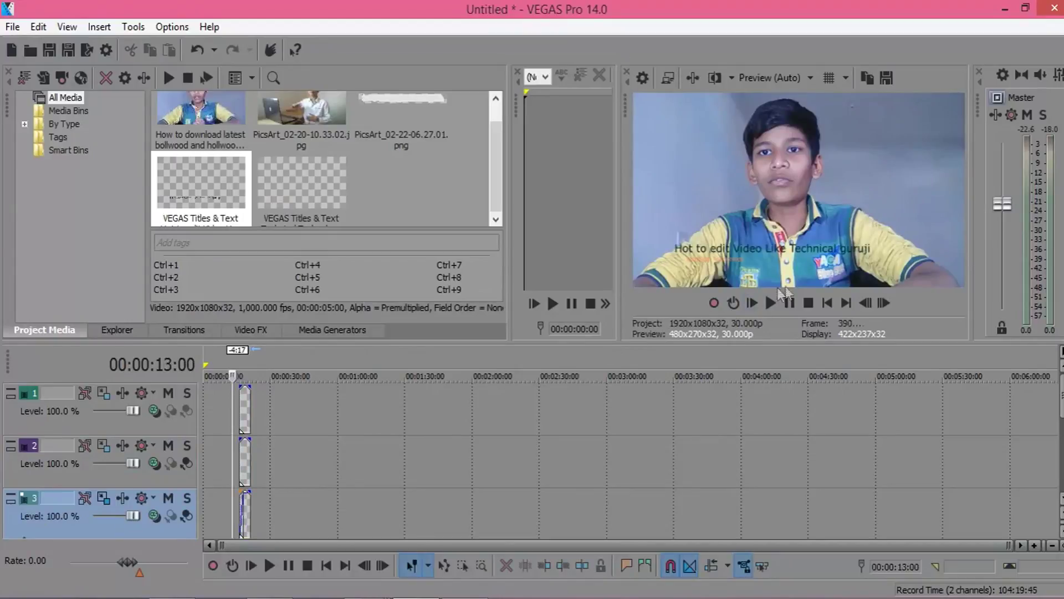
pyautogui.click(790, 304)
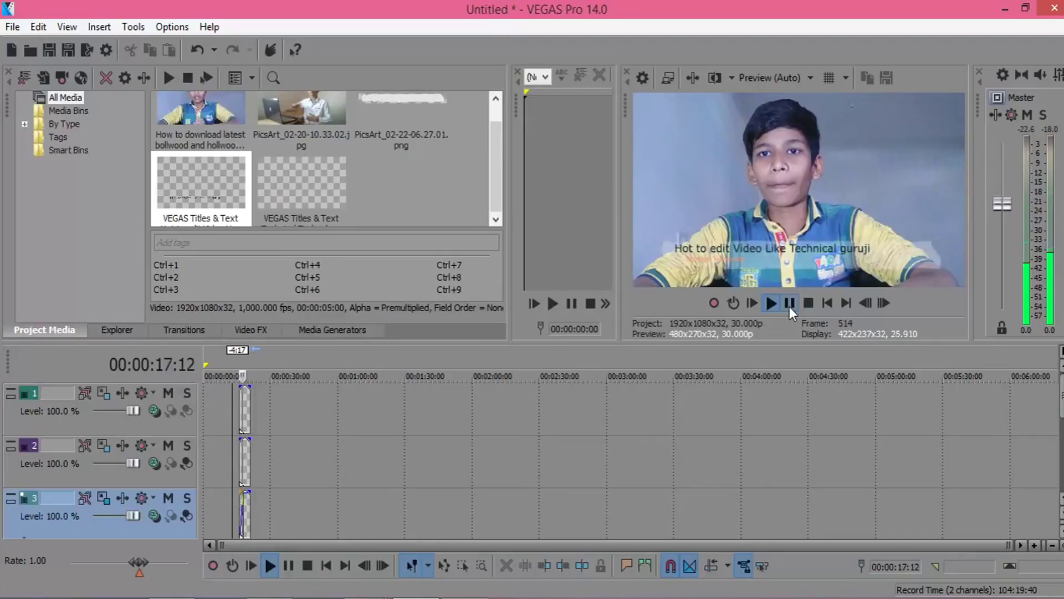
pyautogui.click(789, 304)
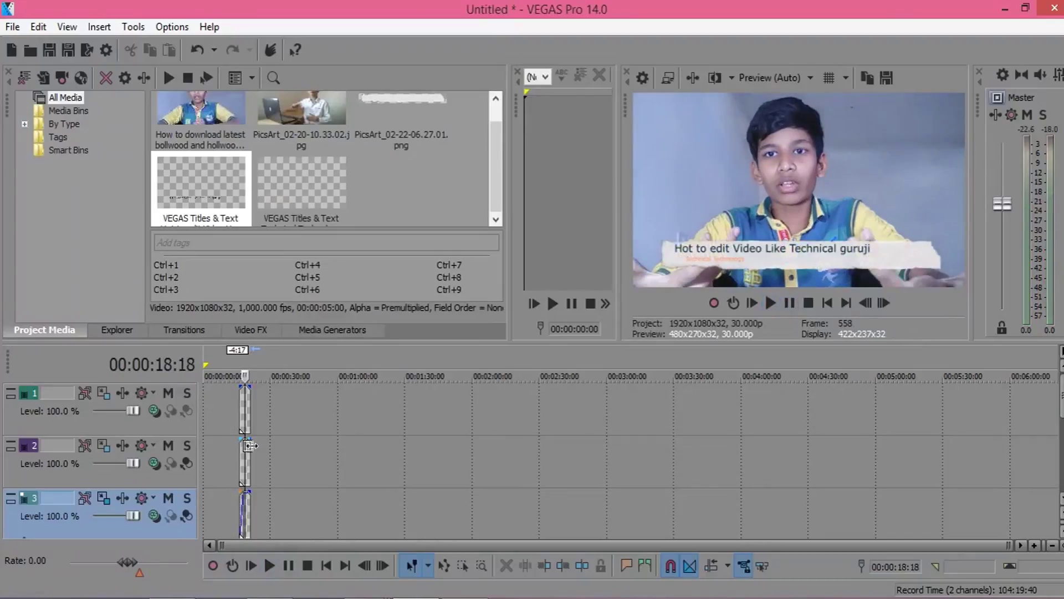
# Step: Lengthen the fade-ins of the text events on tracks 2 and 1 to match the banner, and play them from 00:00:16:04
pyautogui.moveTo(240, 441); pyautogui.dragTo(240, 436)
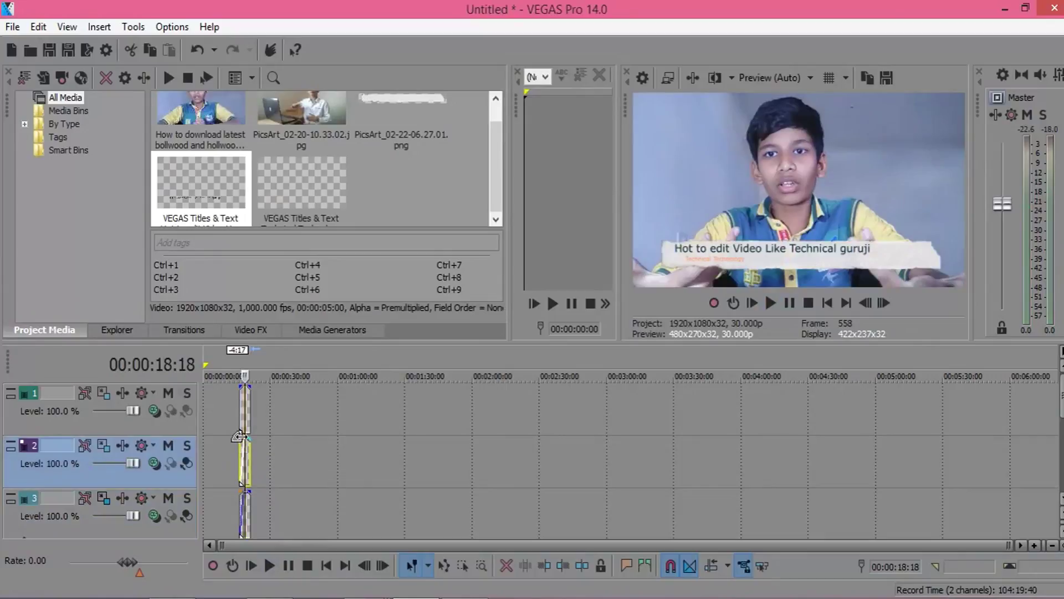
pyautogui.moveTo(236, 385); pyautogui.dragTo(238, 386)
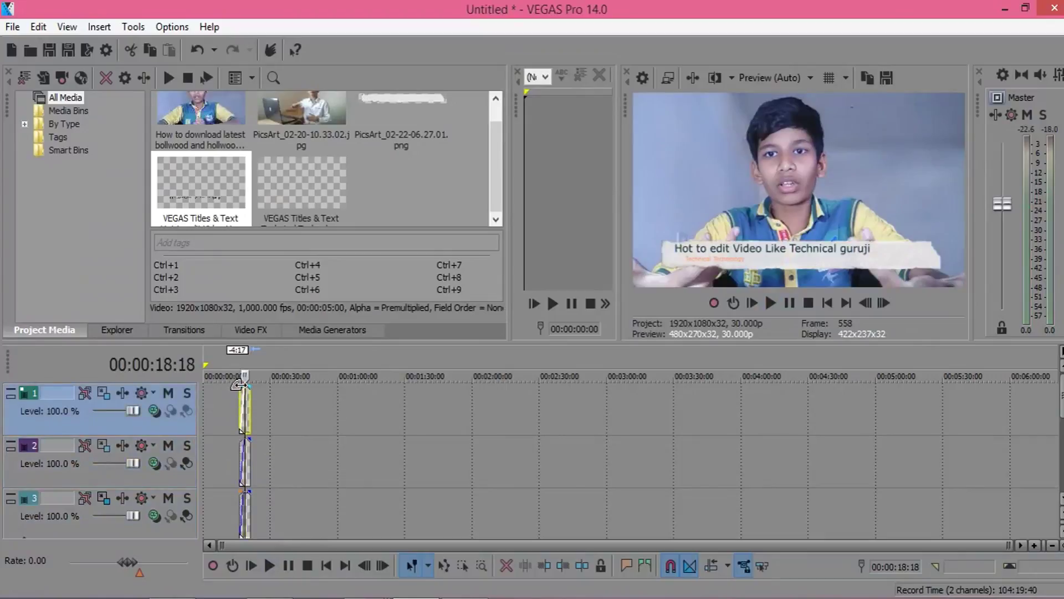
pyautogui.click(240, 446)
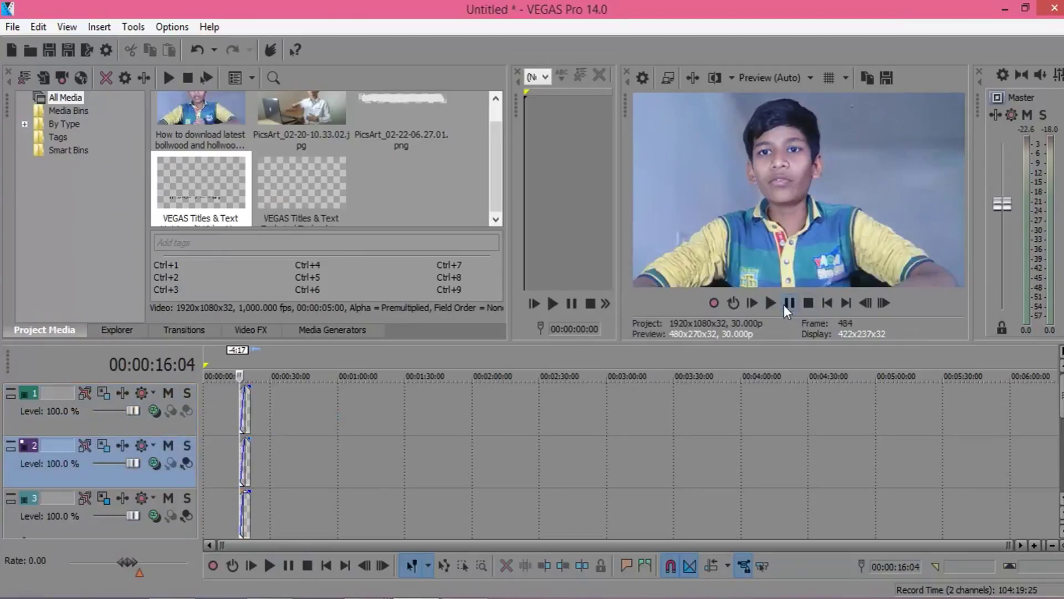
pyautogui.click(777, 303)
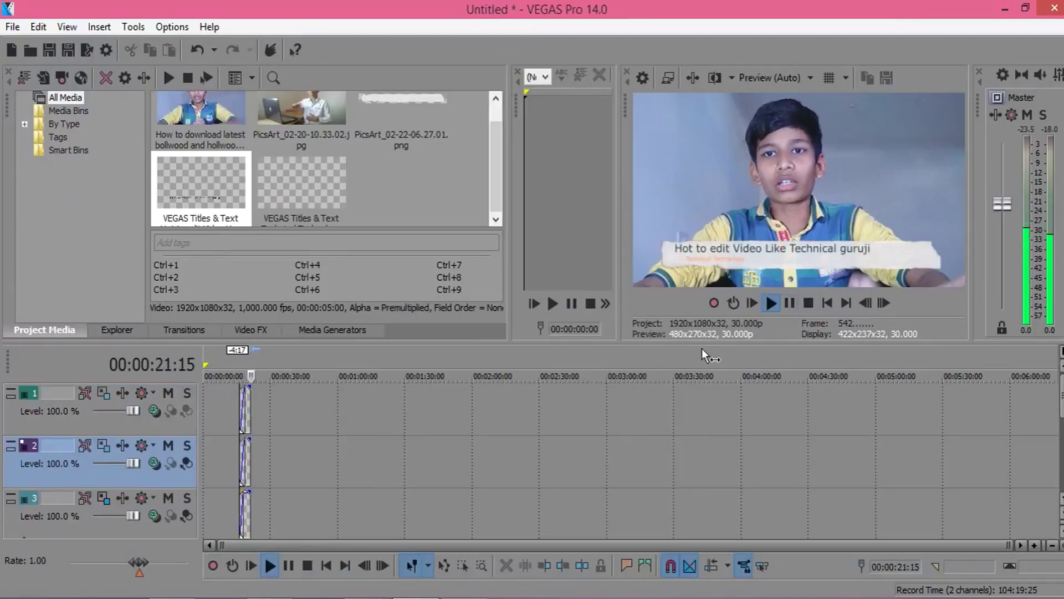
pyautogui.click(789, 303)
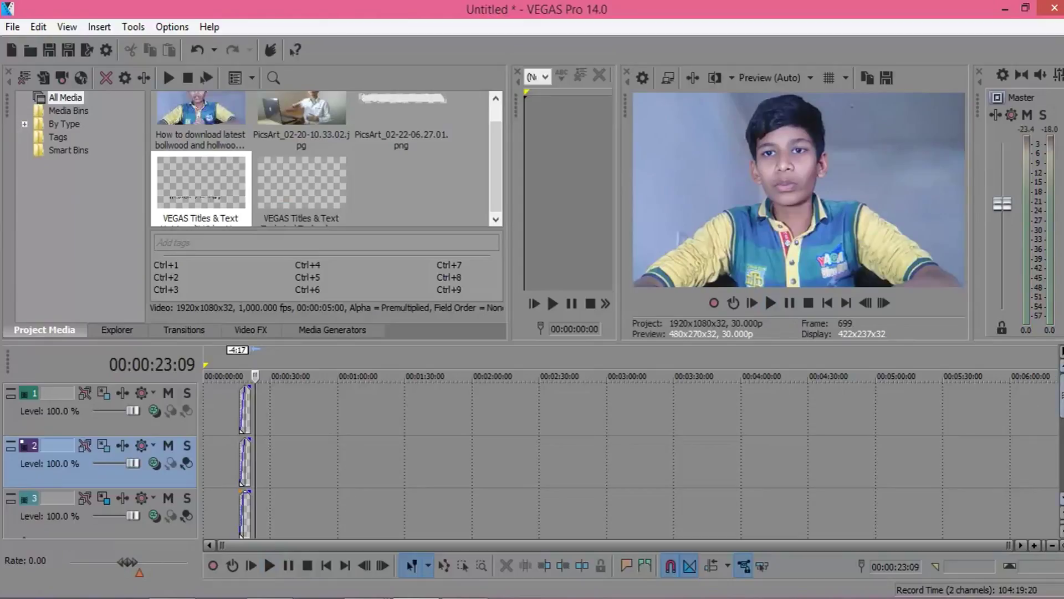
# Step: Split the main video and its audio near the end, at 00:06:03:17
pyautogui.scroll(-3, 609, 460)
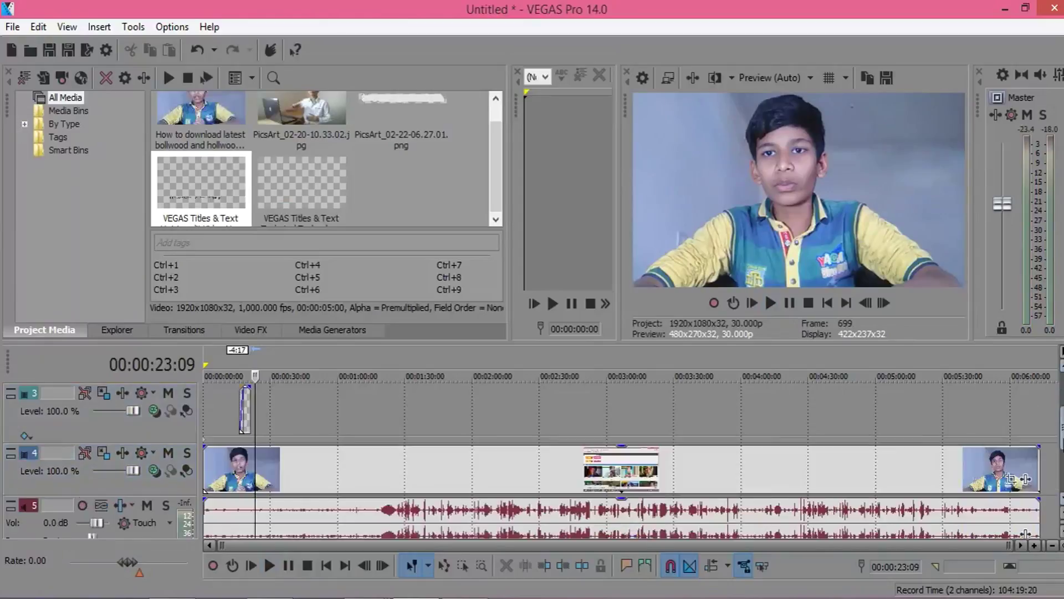
pyautogui.click(1013, 457)
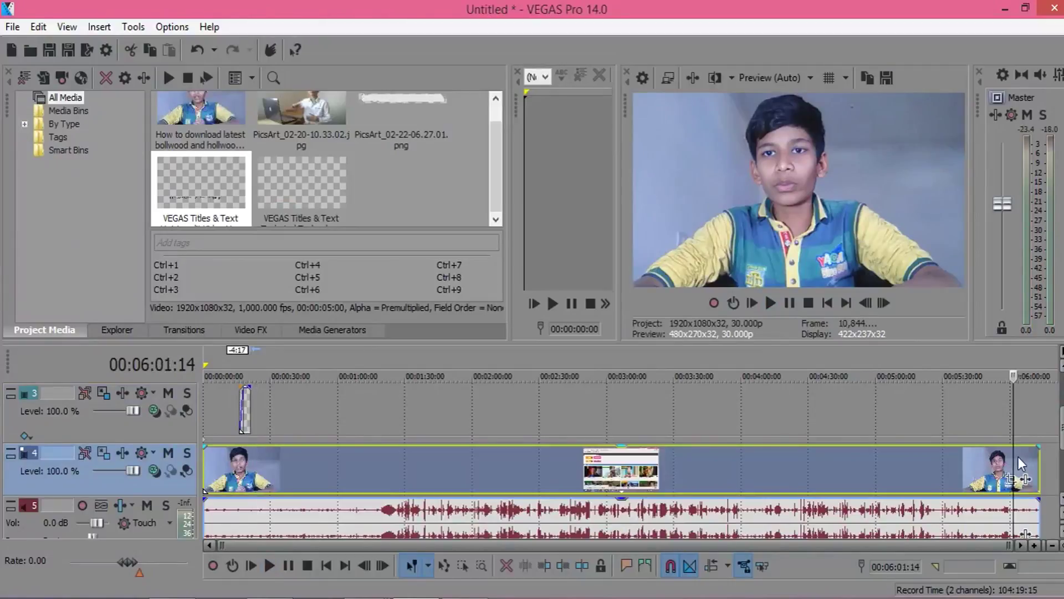
pyautogui.click(1019, 456)
pyautogui.press('s')
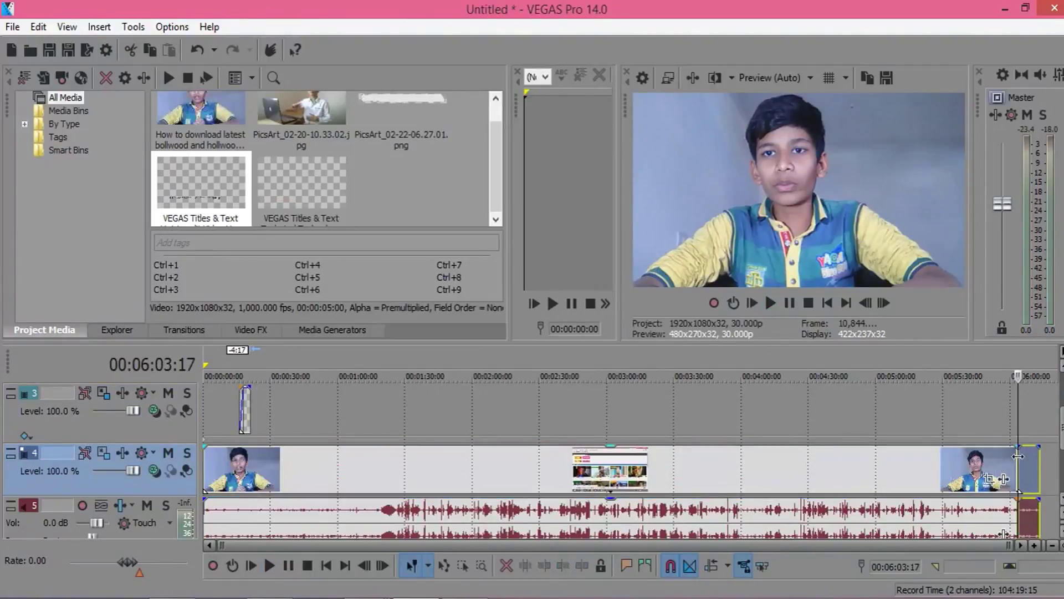
# Step: Insert two empty video tracks above all existing tracks
pyautogui.scroll(1, 993, 478)
pyautogui.scroll(1, 1059, 409)
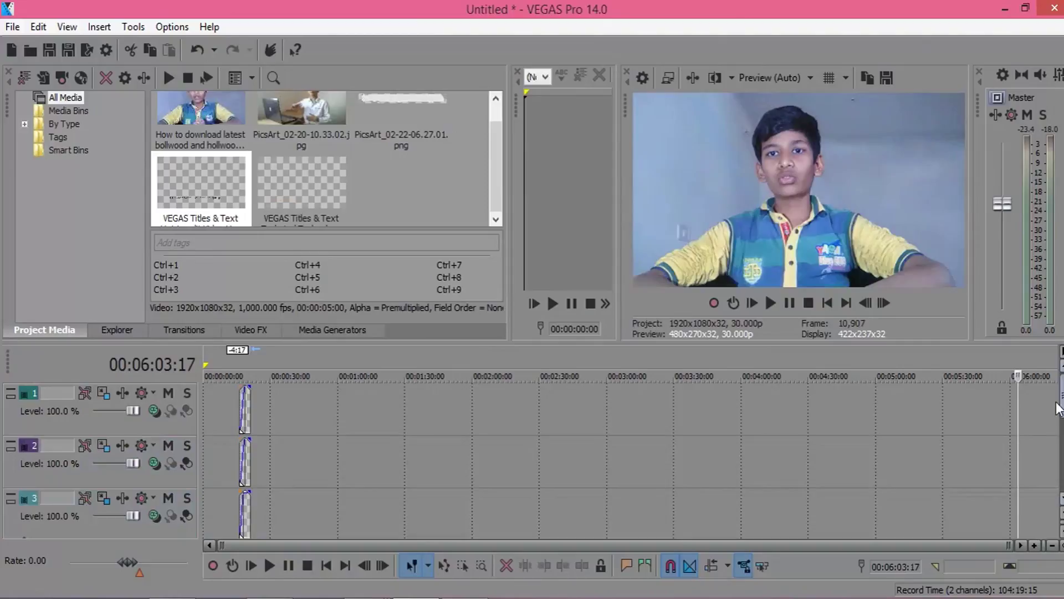
pyautogui.click(1040, 416)
pyautogui.rightClick(1040, 415)
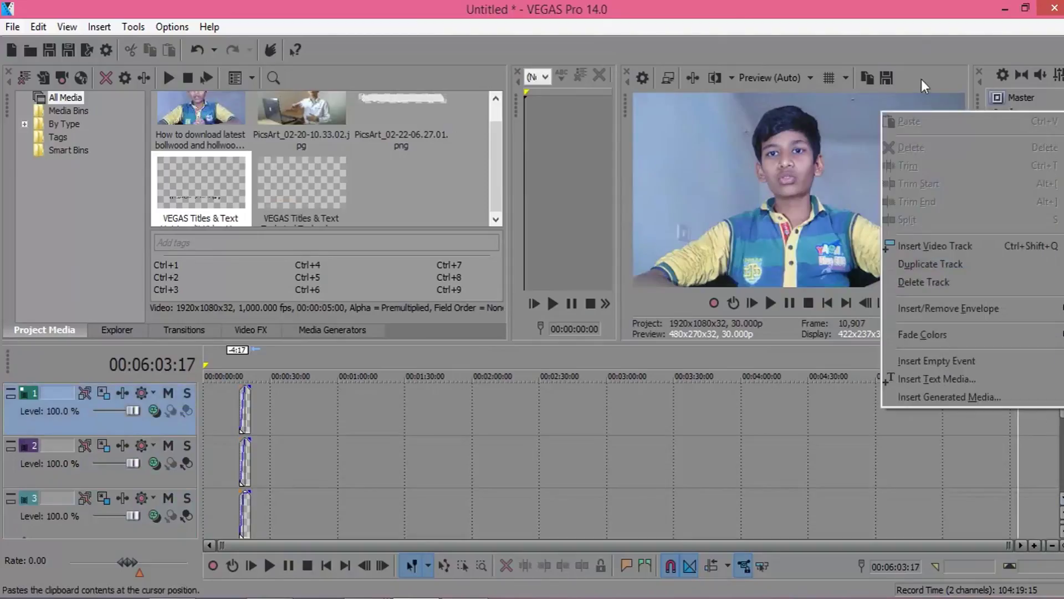
pyautogui.click(903, 253)
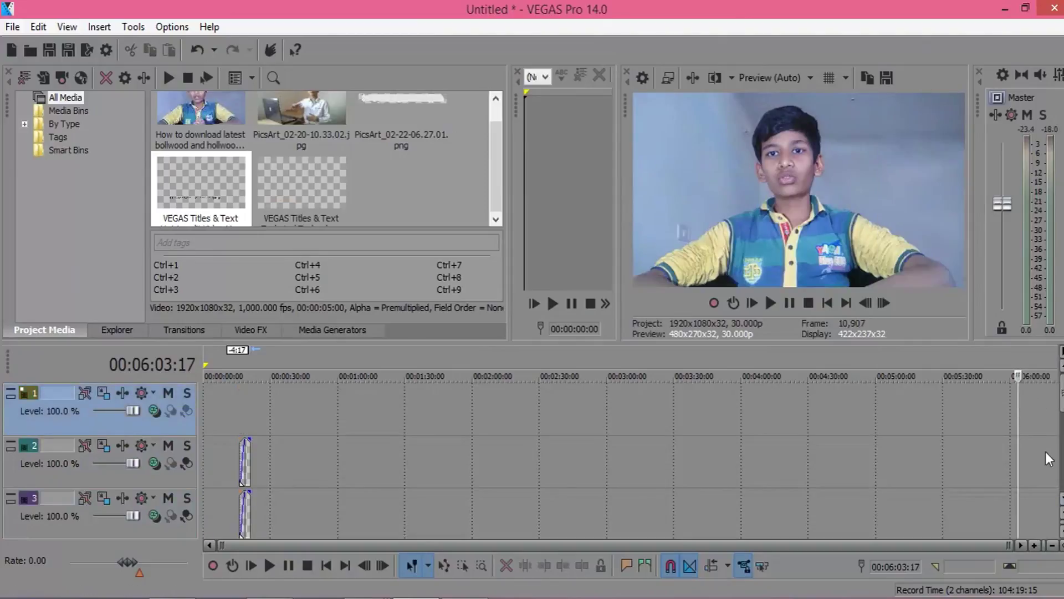
pyautogui.rightClick(1027, 421)
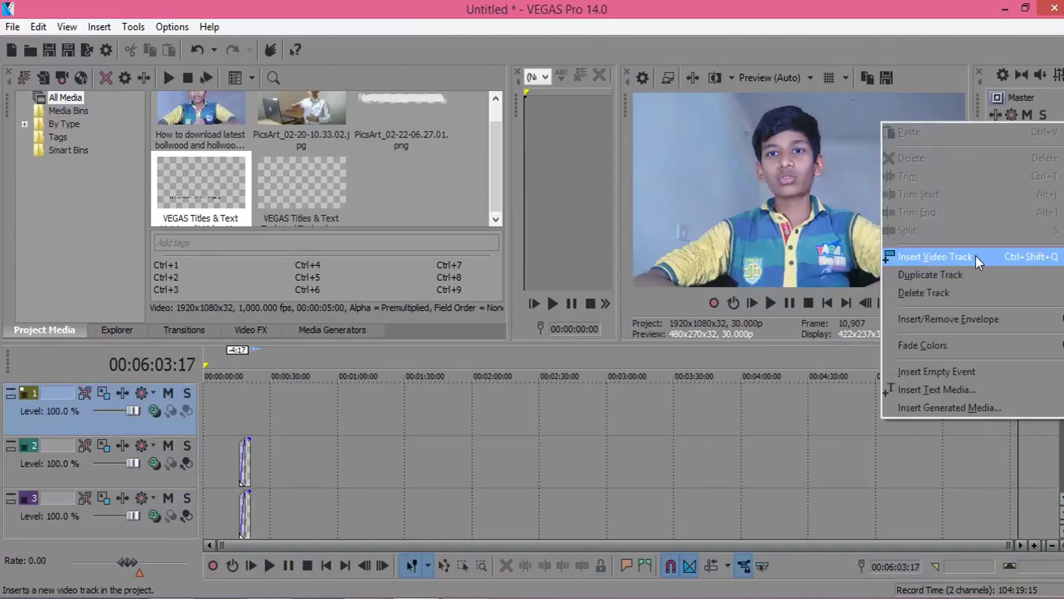
pyautogui.click(976, 255)
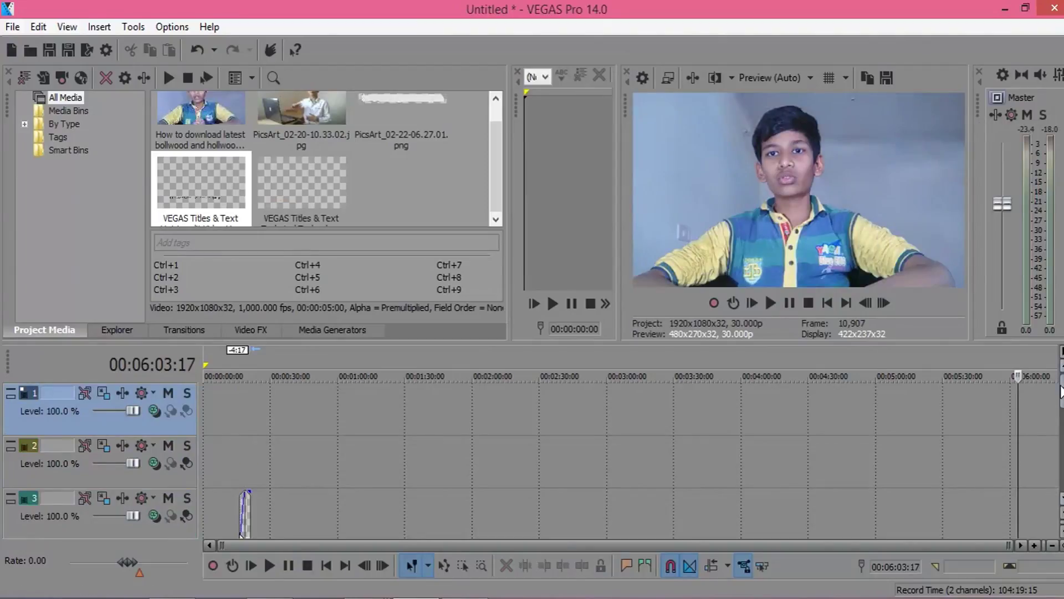
# Step: Move the split-off end piece of the main video up to track 1, keeping its start at 00:06:03:17
pyautogui.scroll(-4, 1061, 391)
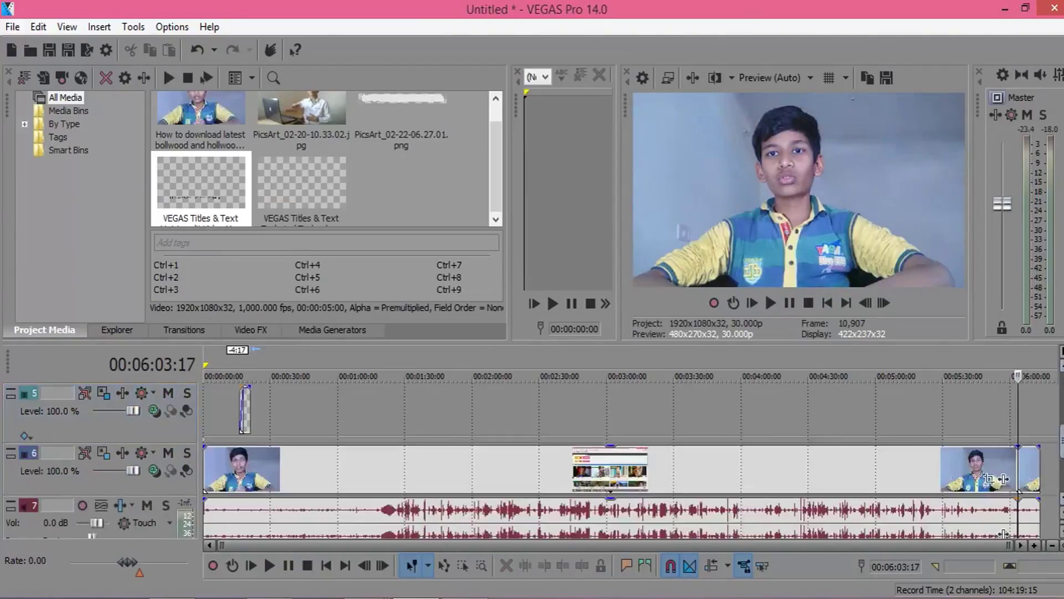
pyautogui.click(1026, 468)
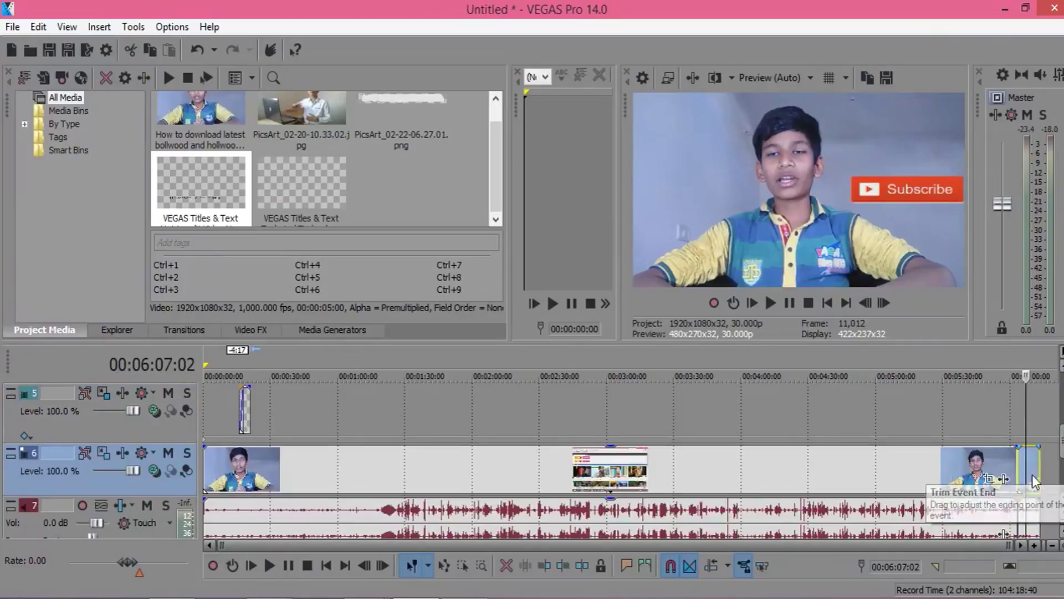
pyautogui.scroll(5, 1032, 428)
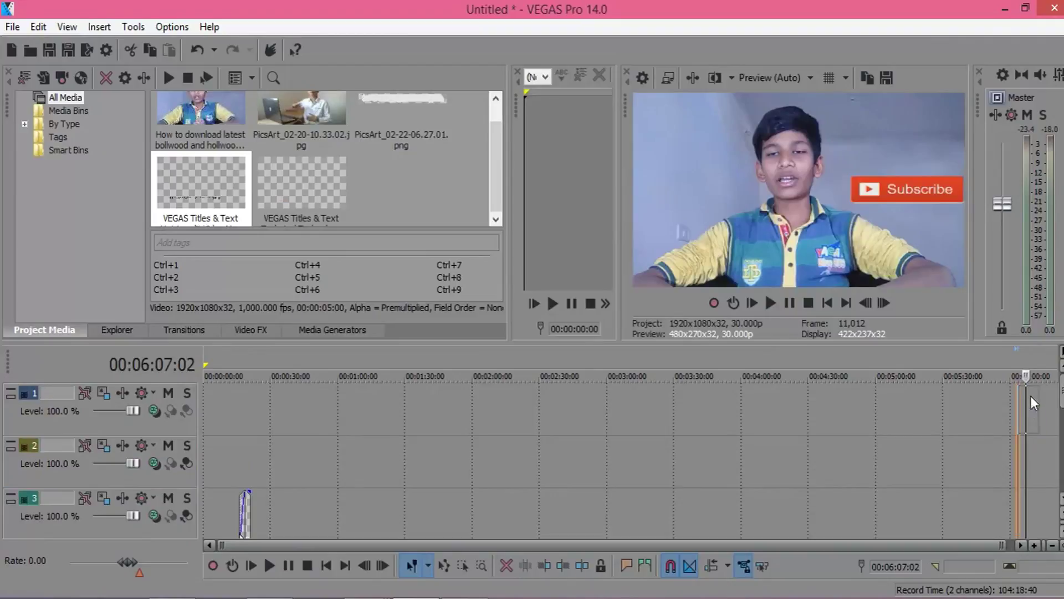
pyautogui.moveTo(1031, 397); pyautogui.dragTo(1020, 430)
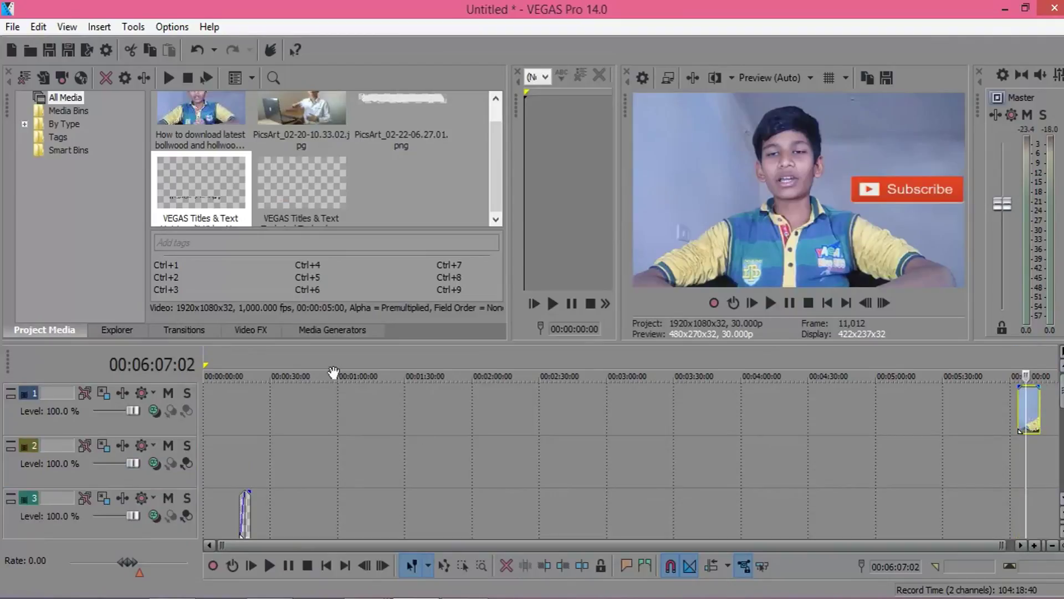
# Step: Place the orange end-screen image on track 2 beneath the end clip, matching its length, and play the section from 00:06:03:17
pyautogui.scroll(1, 325, 160)
pyautogui.moveTo(325, 160); pyautogui.dragTo(1034, 453)
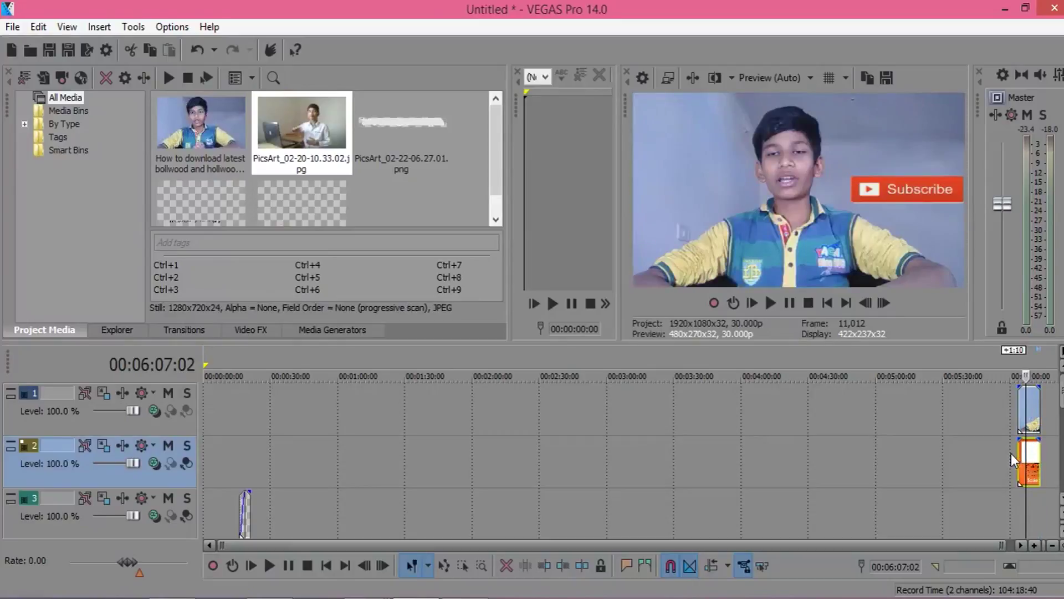
pyautogui.click(1018, 458)
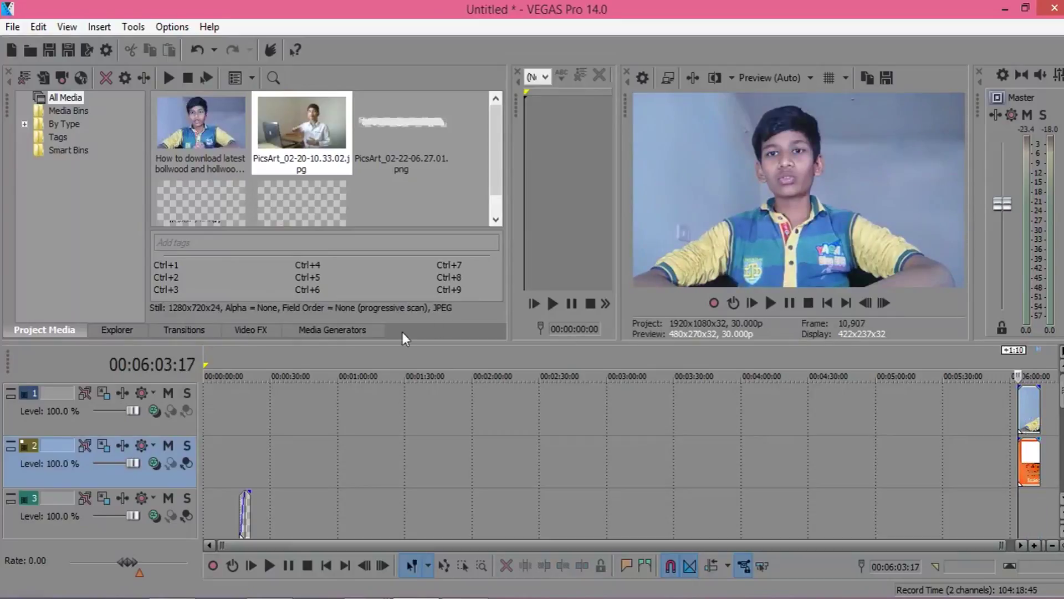
pyautogui.click(769, 302)
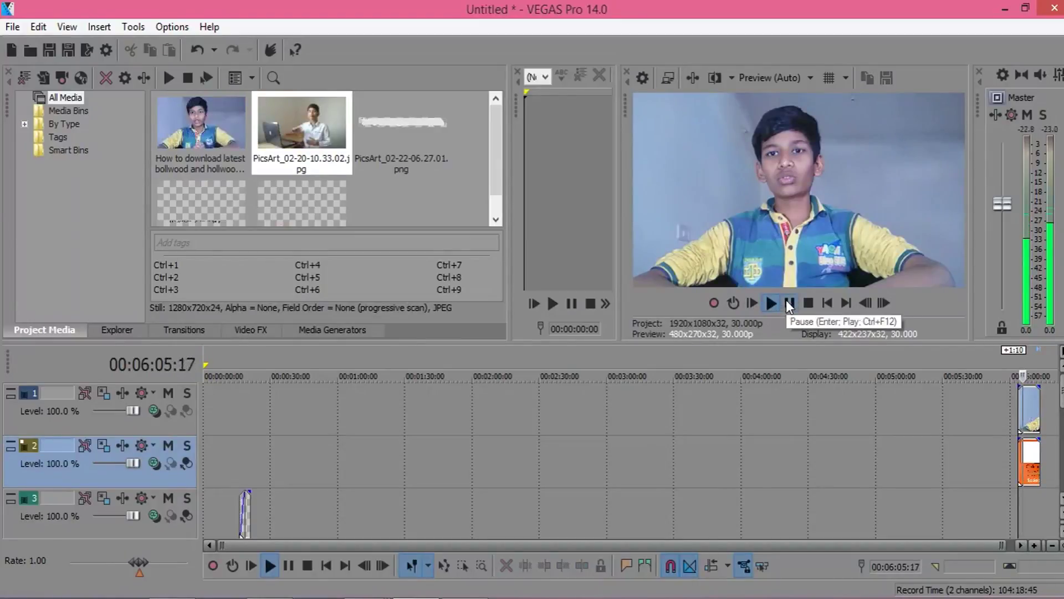
pyautogui.click(788, 302)
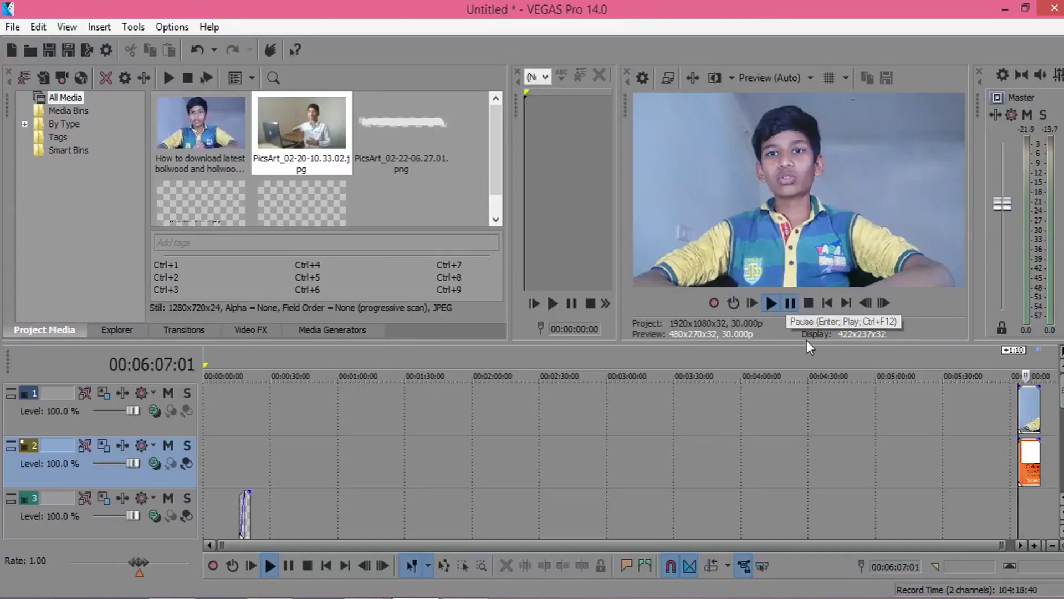
# Step: Use Track Motion on track 1 to shrink the clip to about 927 × 521 and fit it in the end screen's upper-left white frame
pyautogui.click(86, 392)
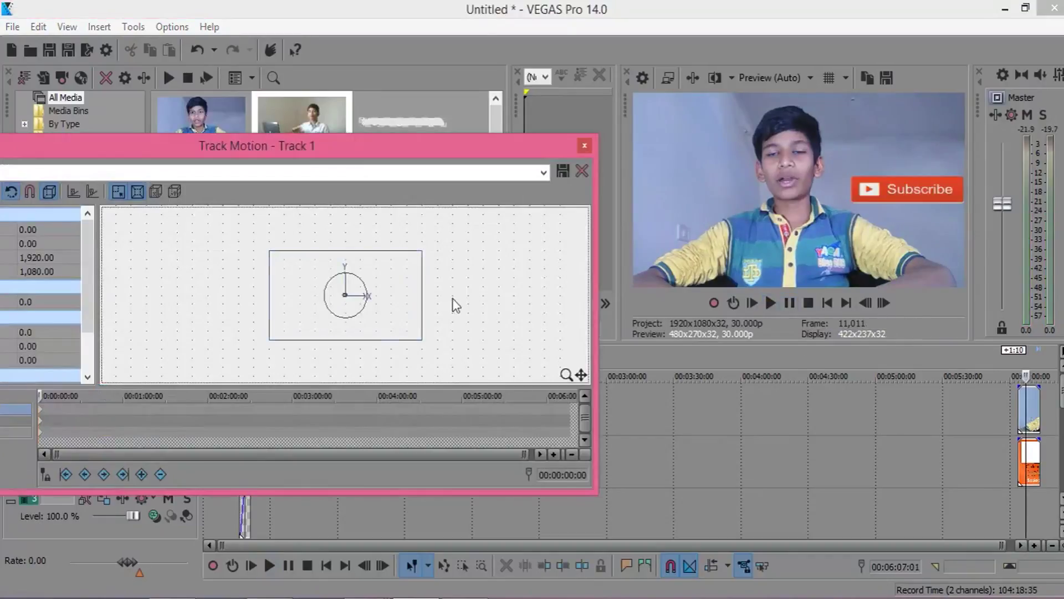
pyautogui.moveTo(422, 339); pyautogui.dragTo(361, 313)
pyautogui.moveTo(311, 288); pyautogui.dragTo(279, 271)
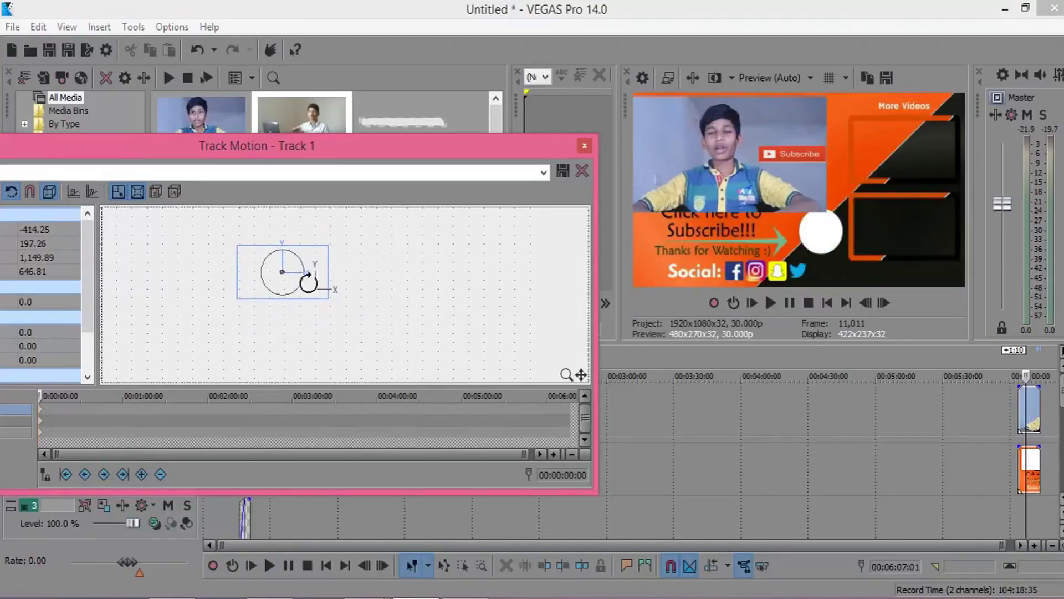
pyautogui.moveTo(328, 301); pyautogui.dragTo(290, 277)
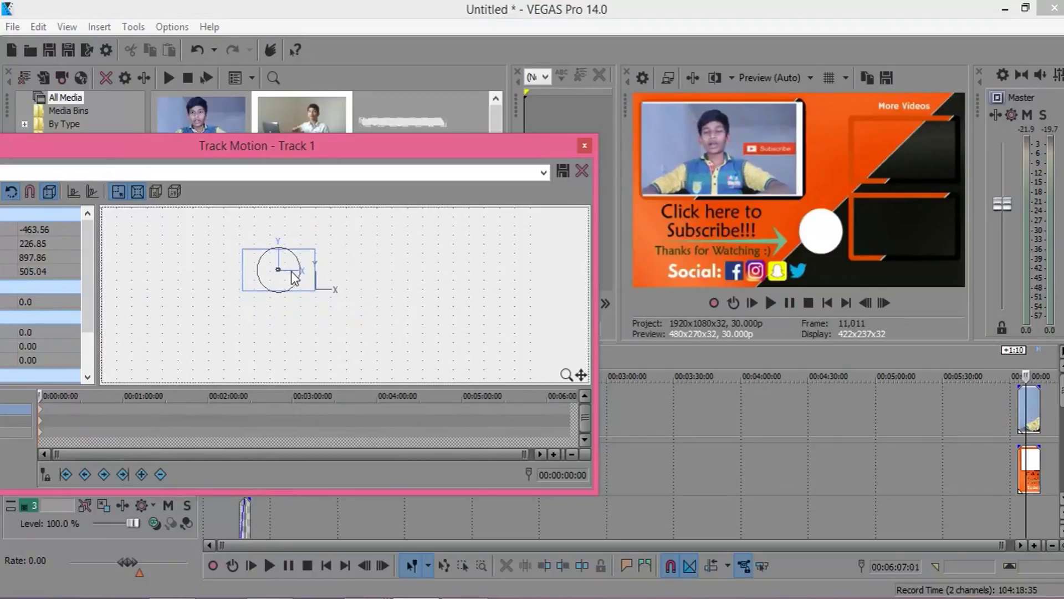
pyautogui.moveTo(292, 269)
pyautogui.mouseDown()
pyautogui.moveTo(320, 296)
pyautogui.moveTo(281, 275)
pyautogui.mouseUp()
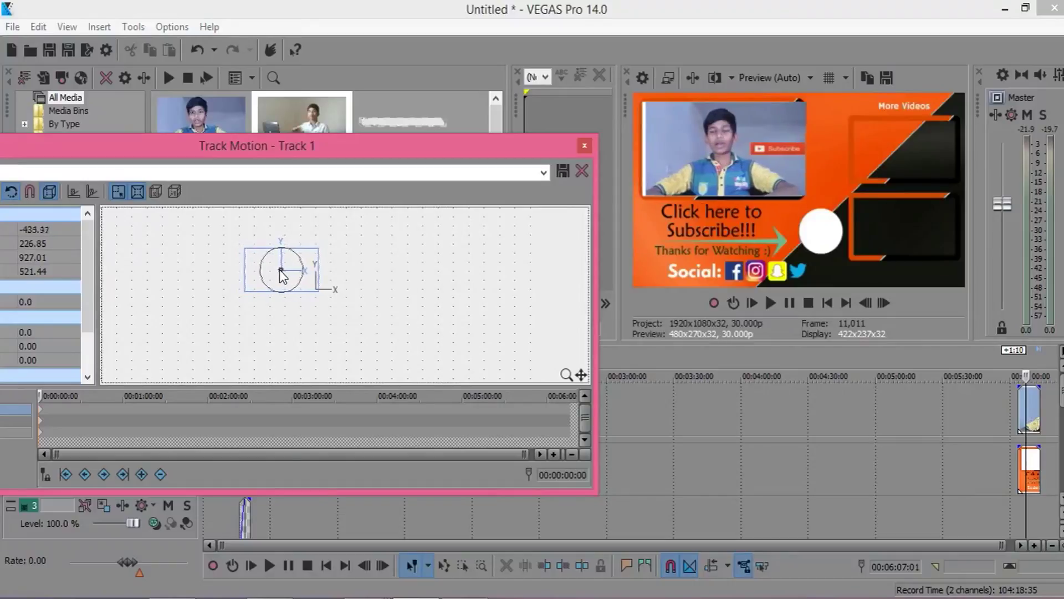
pyautogui.click(586, 143)
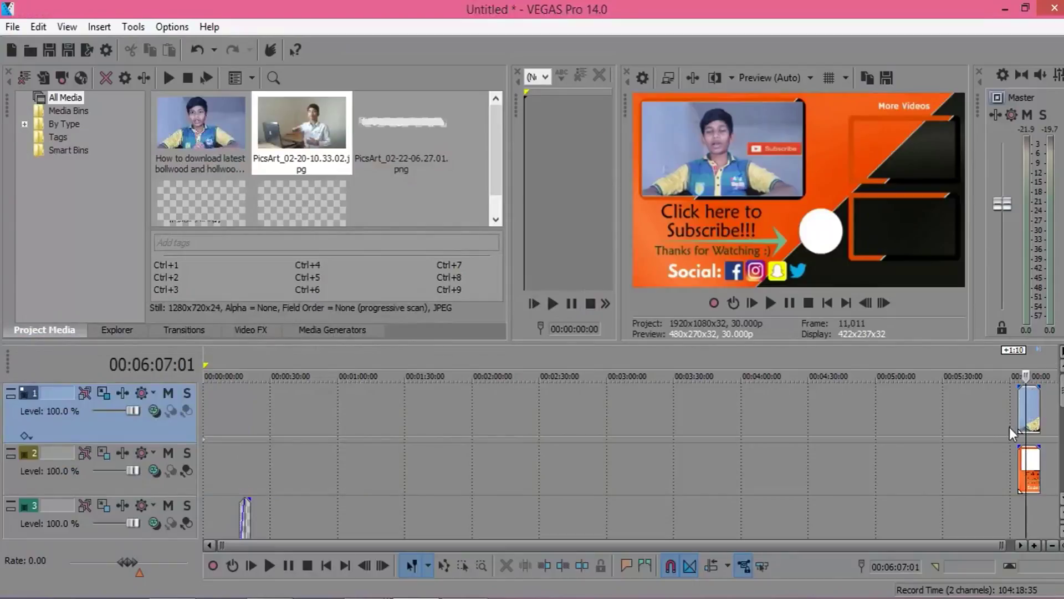